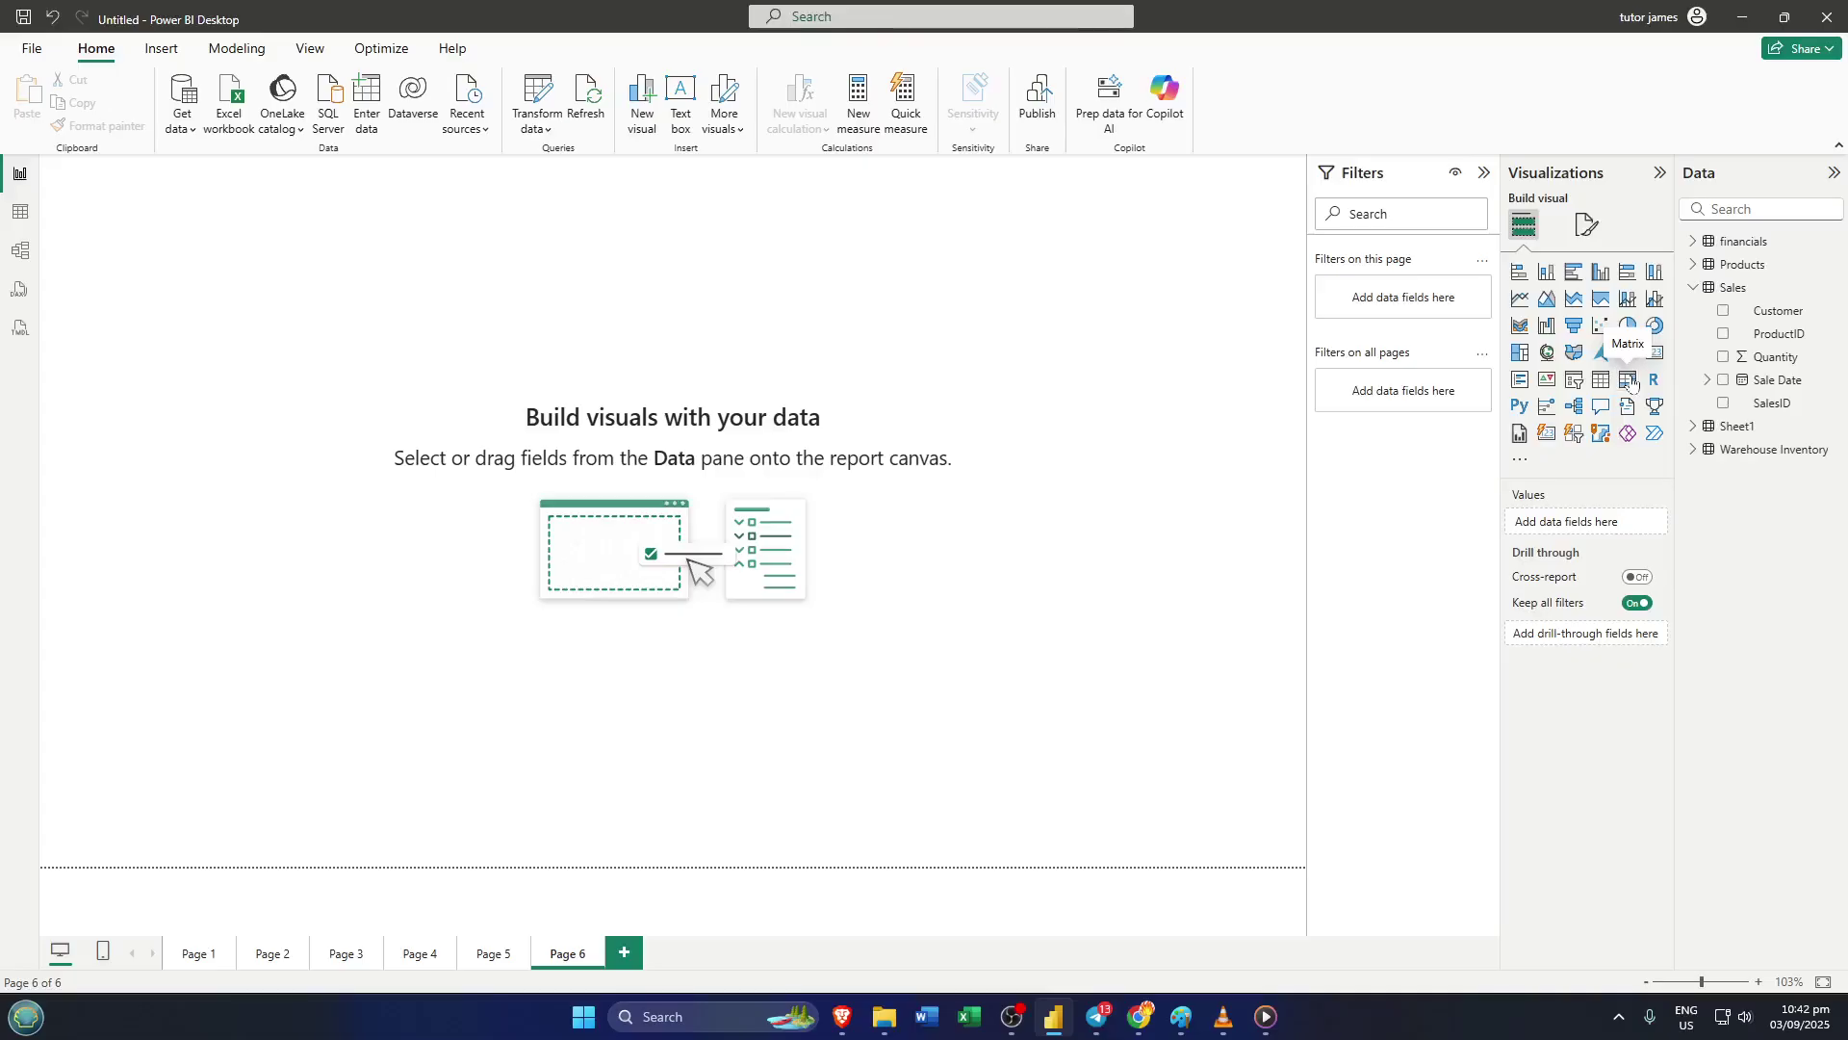
Insert an empty matrix visual, drag it toward the centre of Page 6 and enlarge it
{"action": "left_click", "coordinate": [1630, 384]}
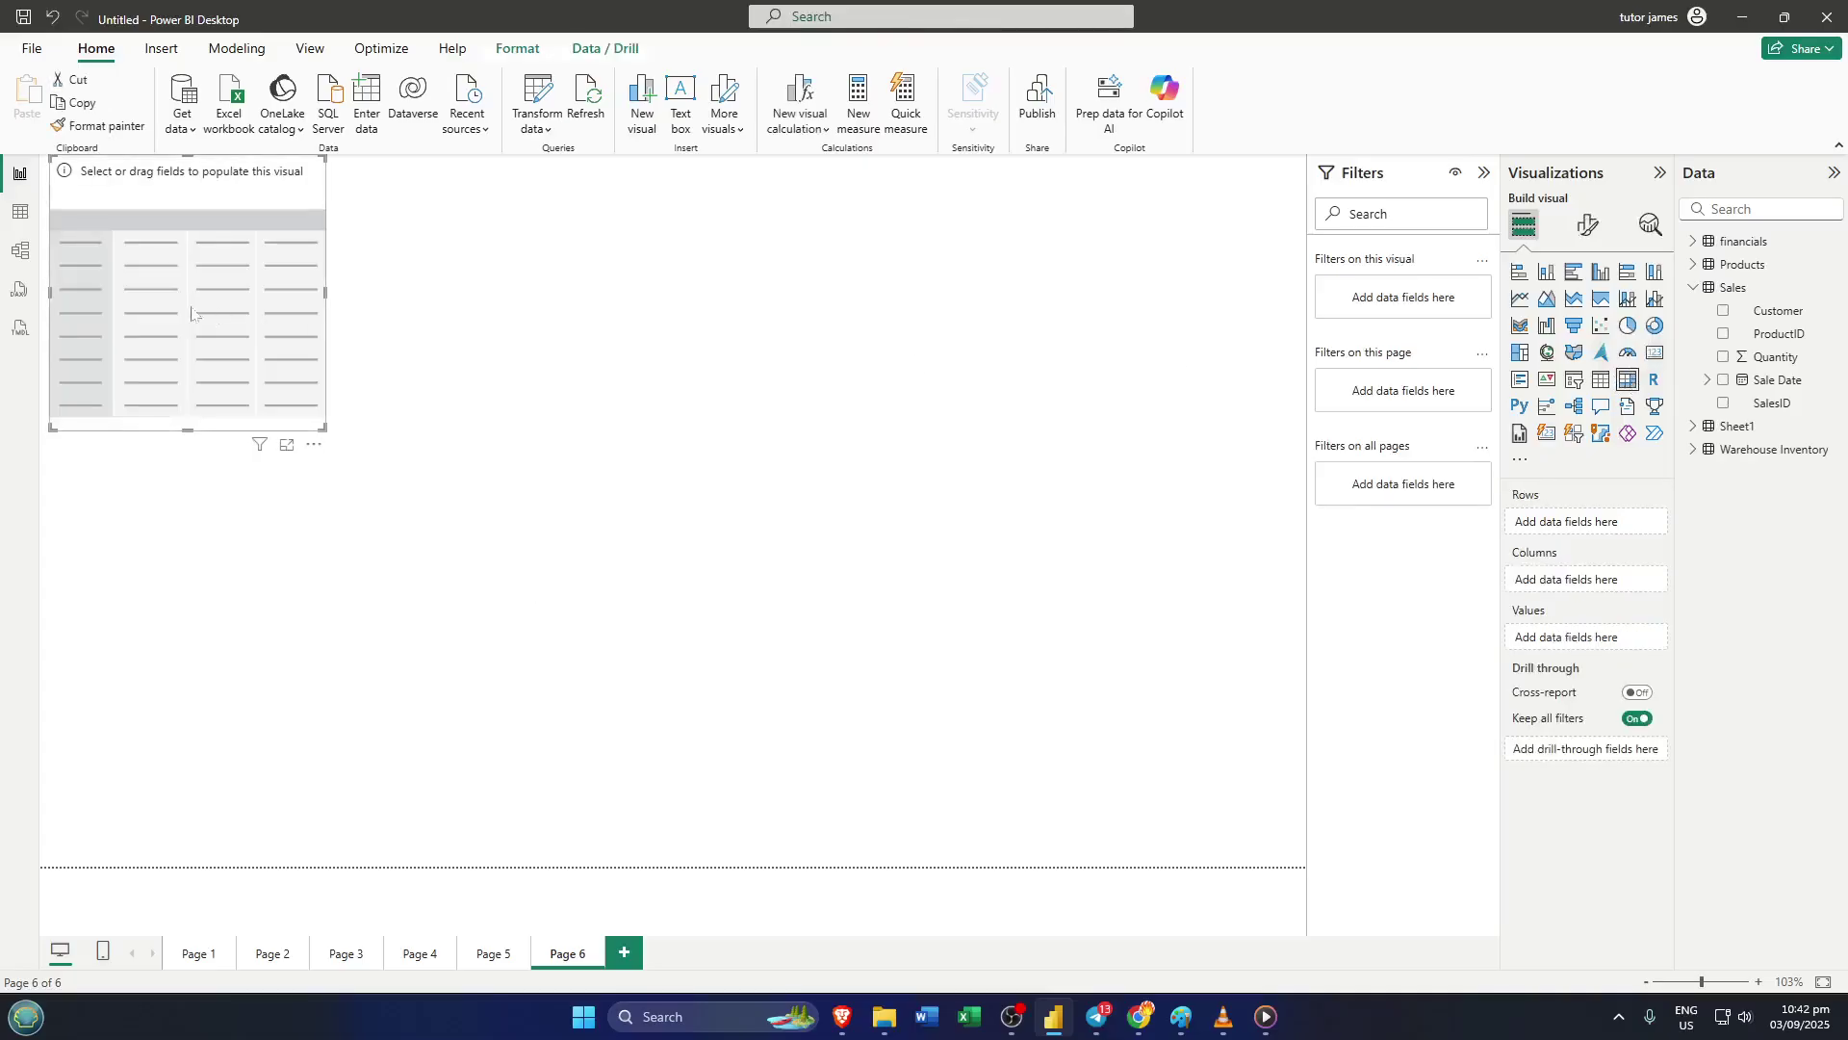
{"action": "left_click_drag", "start_coordinate": [201, 315], "coordinate": [597, 470]}
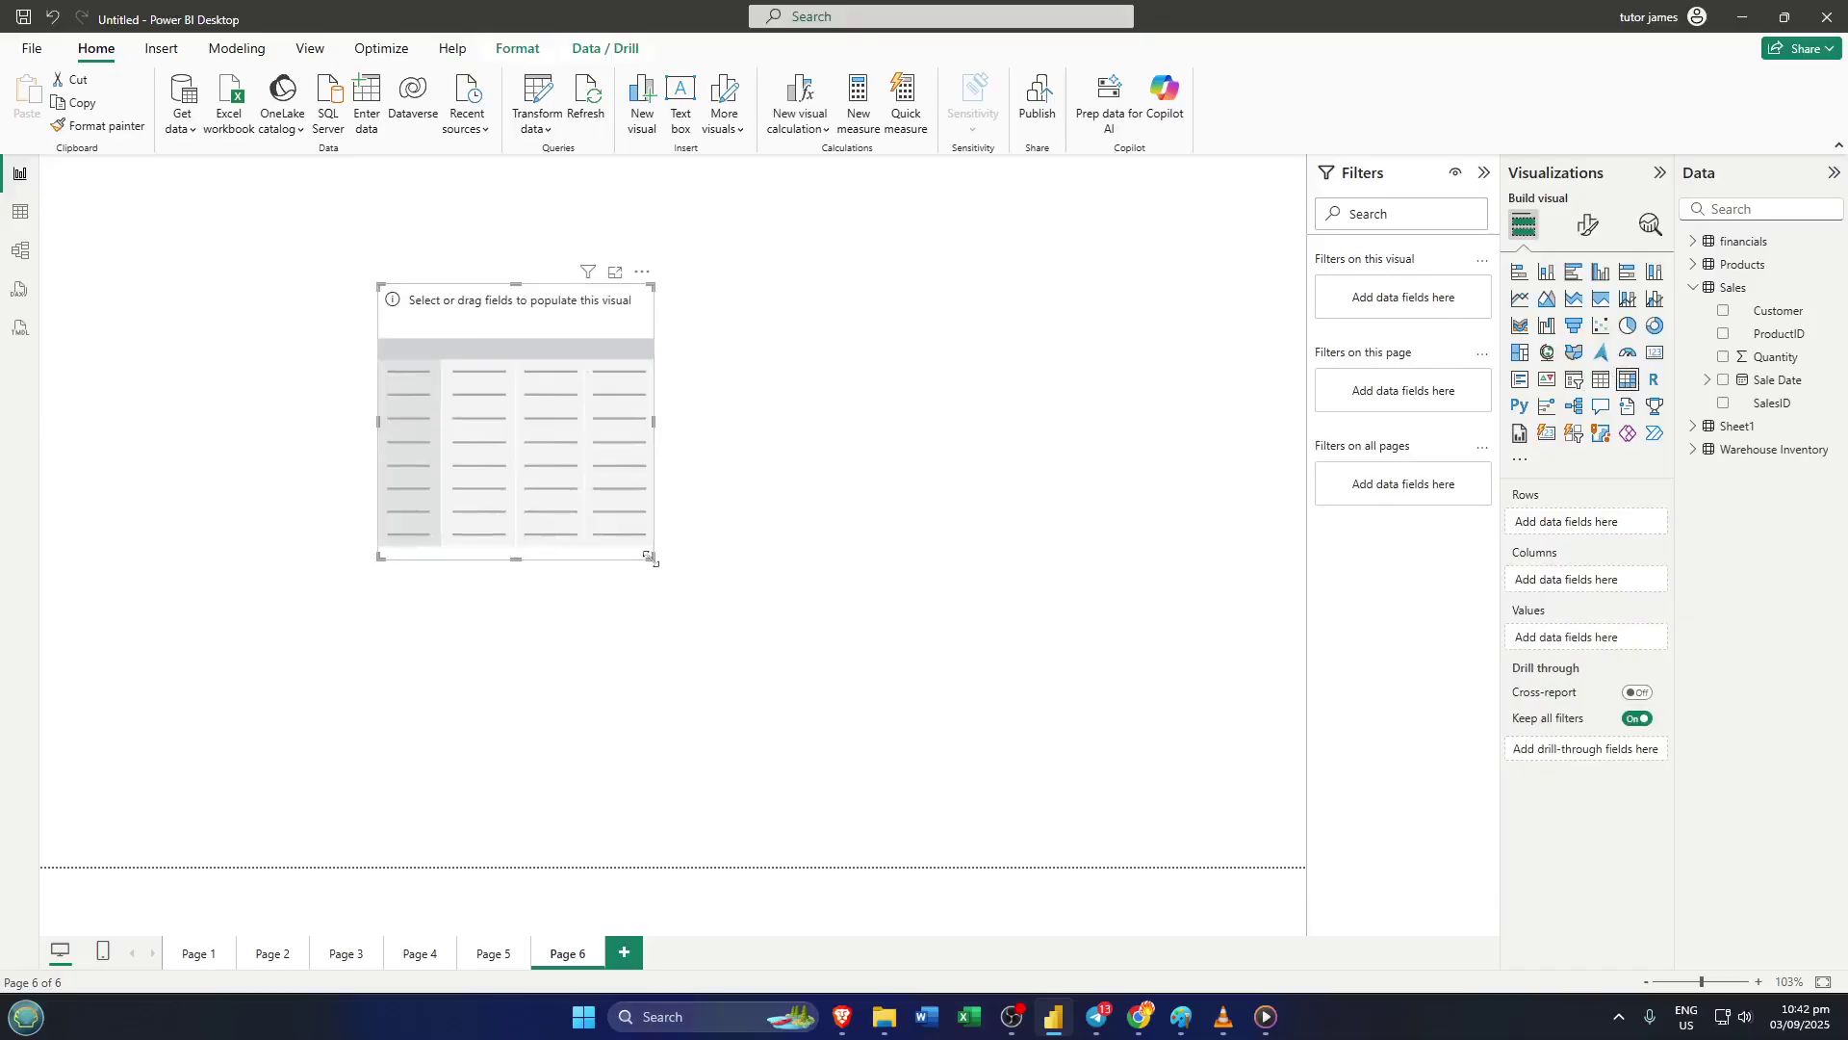
{"action": "left_click_drag", "start_coordinate": [651, 558], "coordinate": [911, 670]}
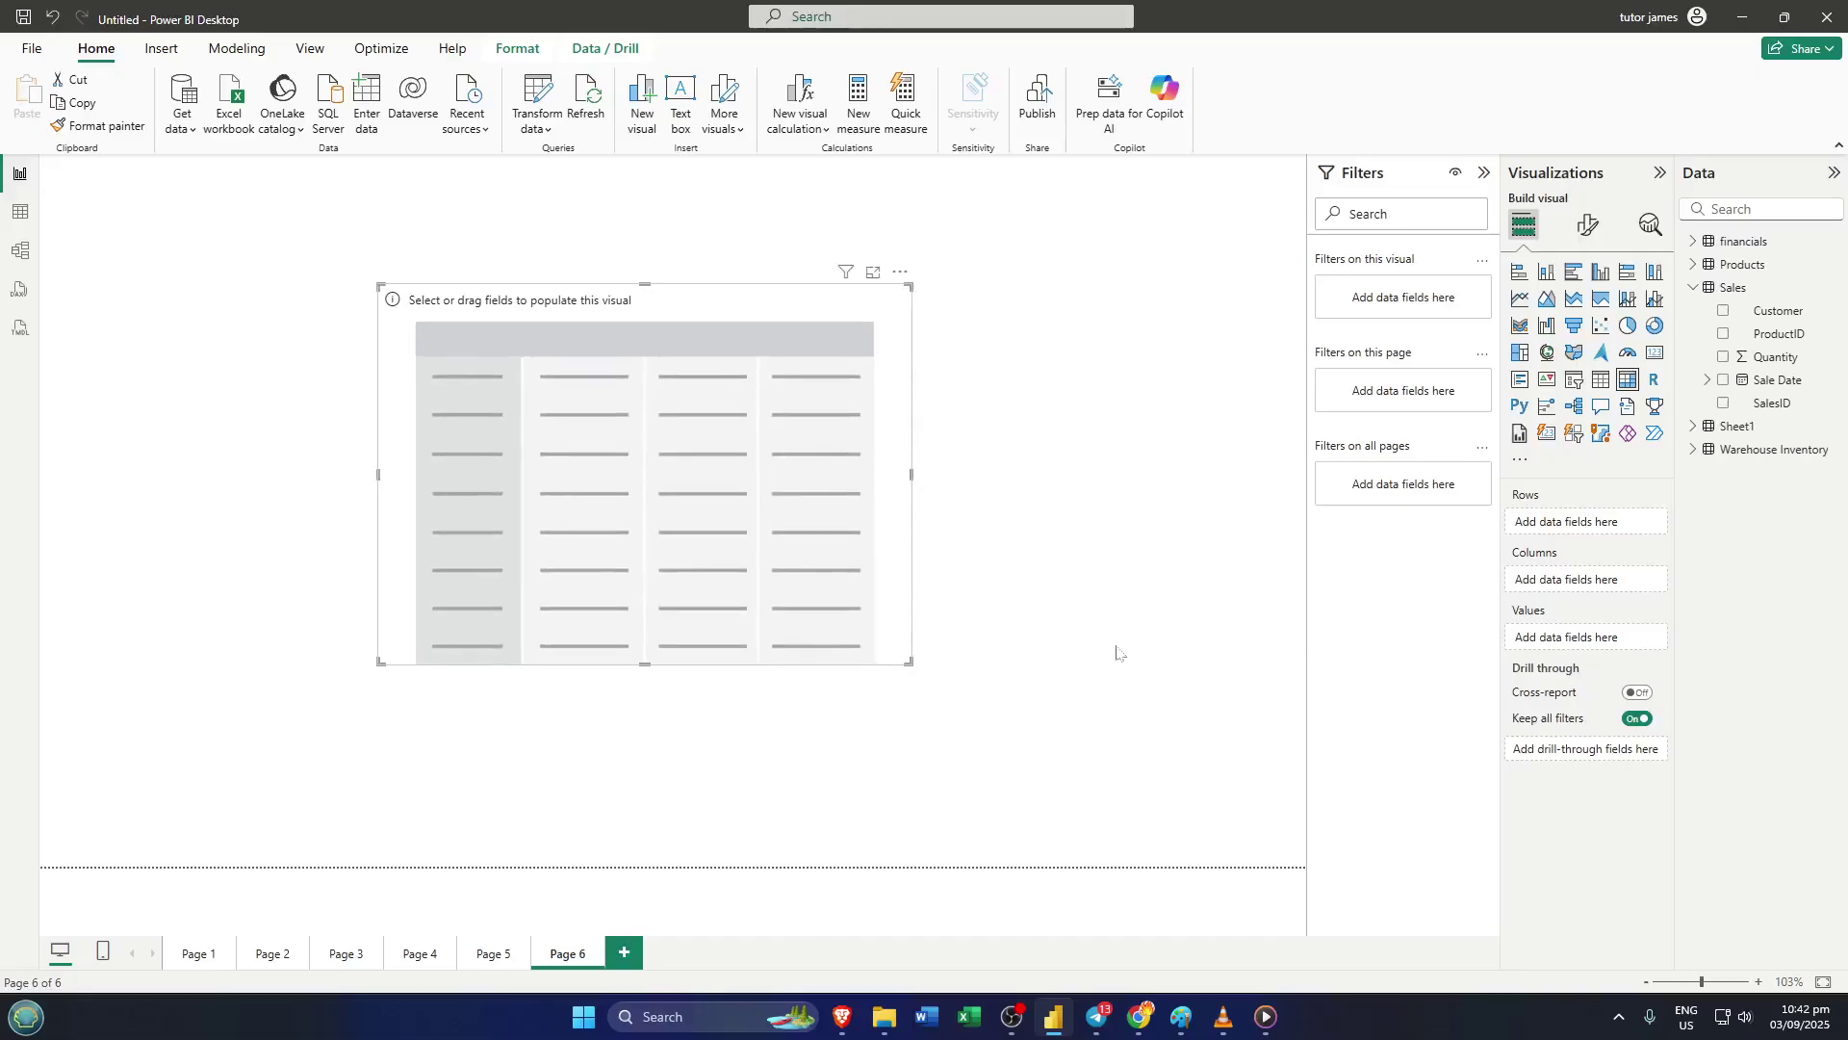
Add Customer as rows, ProductID as columns and summed Quantity, then shrink the matrix to fit
{"action": "left_click", "coordinate": [1724, 311]}
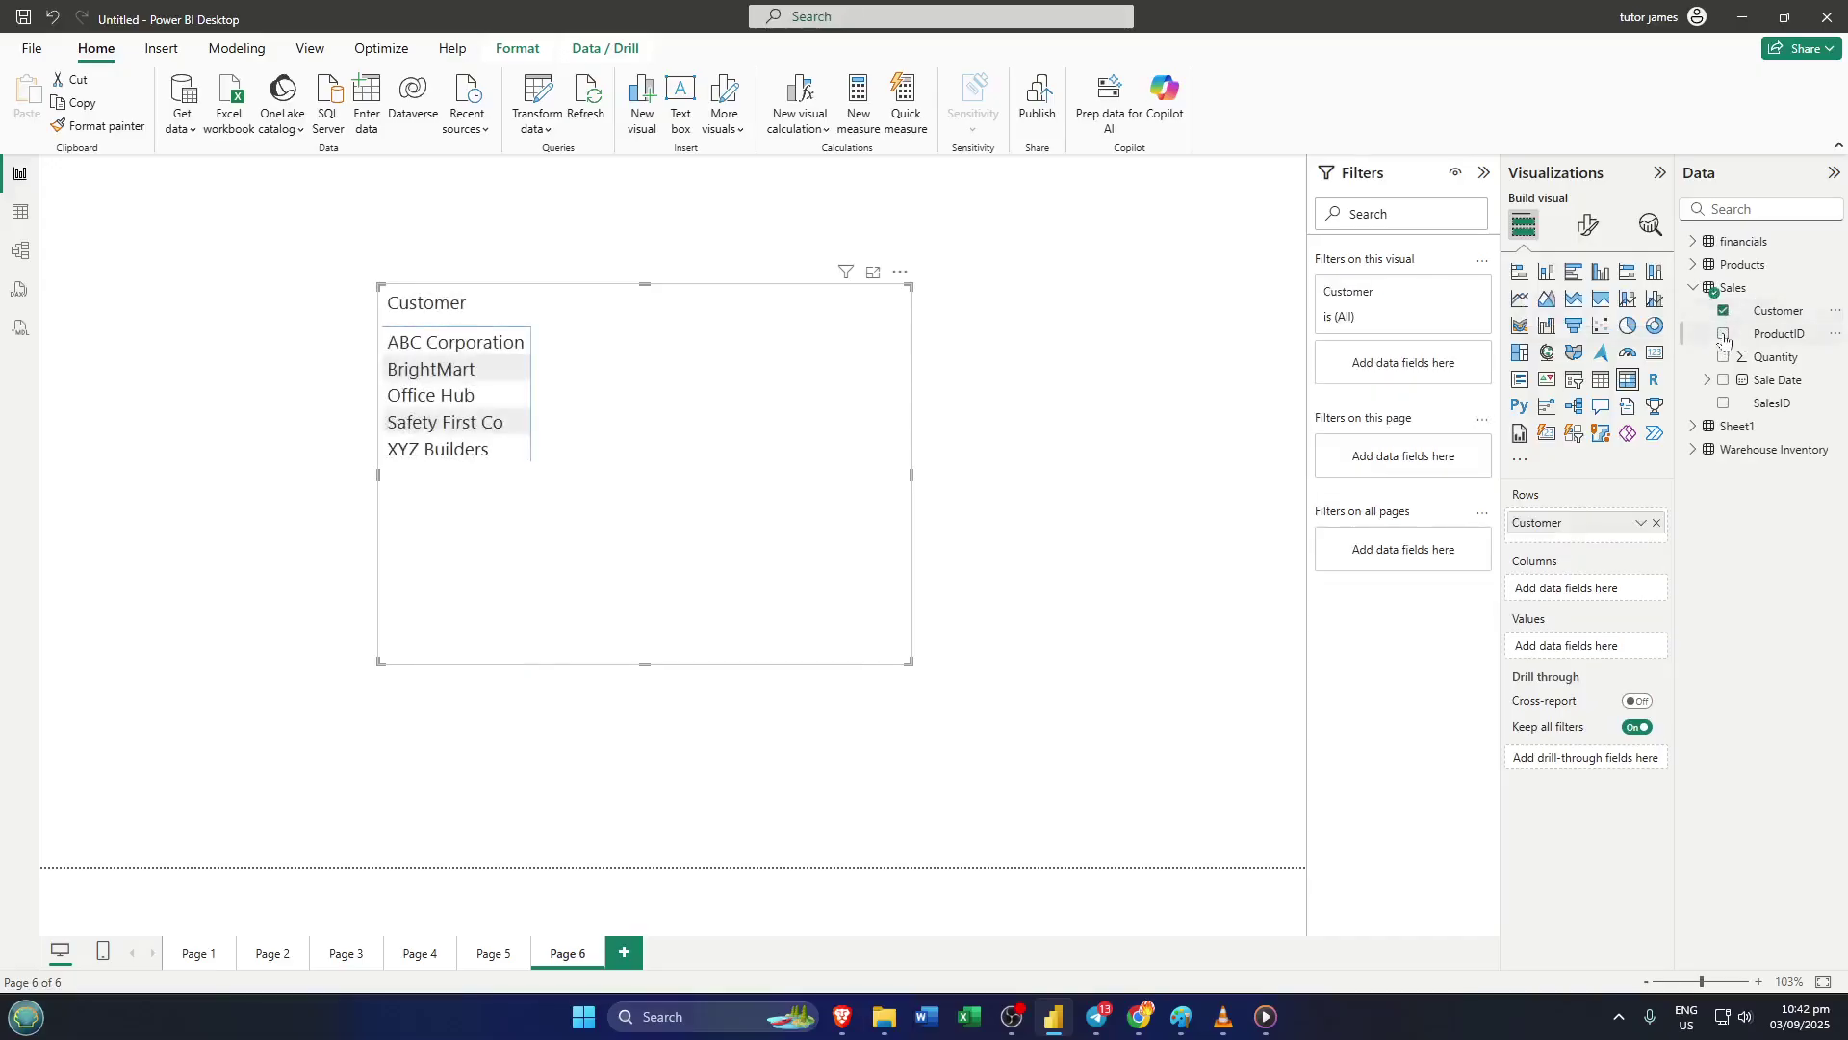
{"action": "left_click", "coordinate": [1724, 334]}
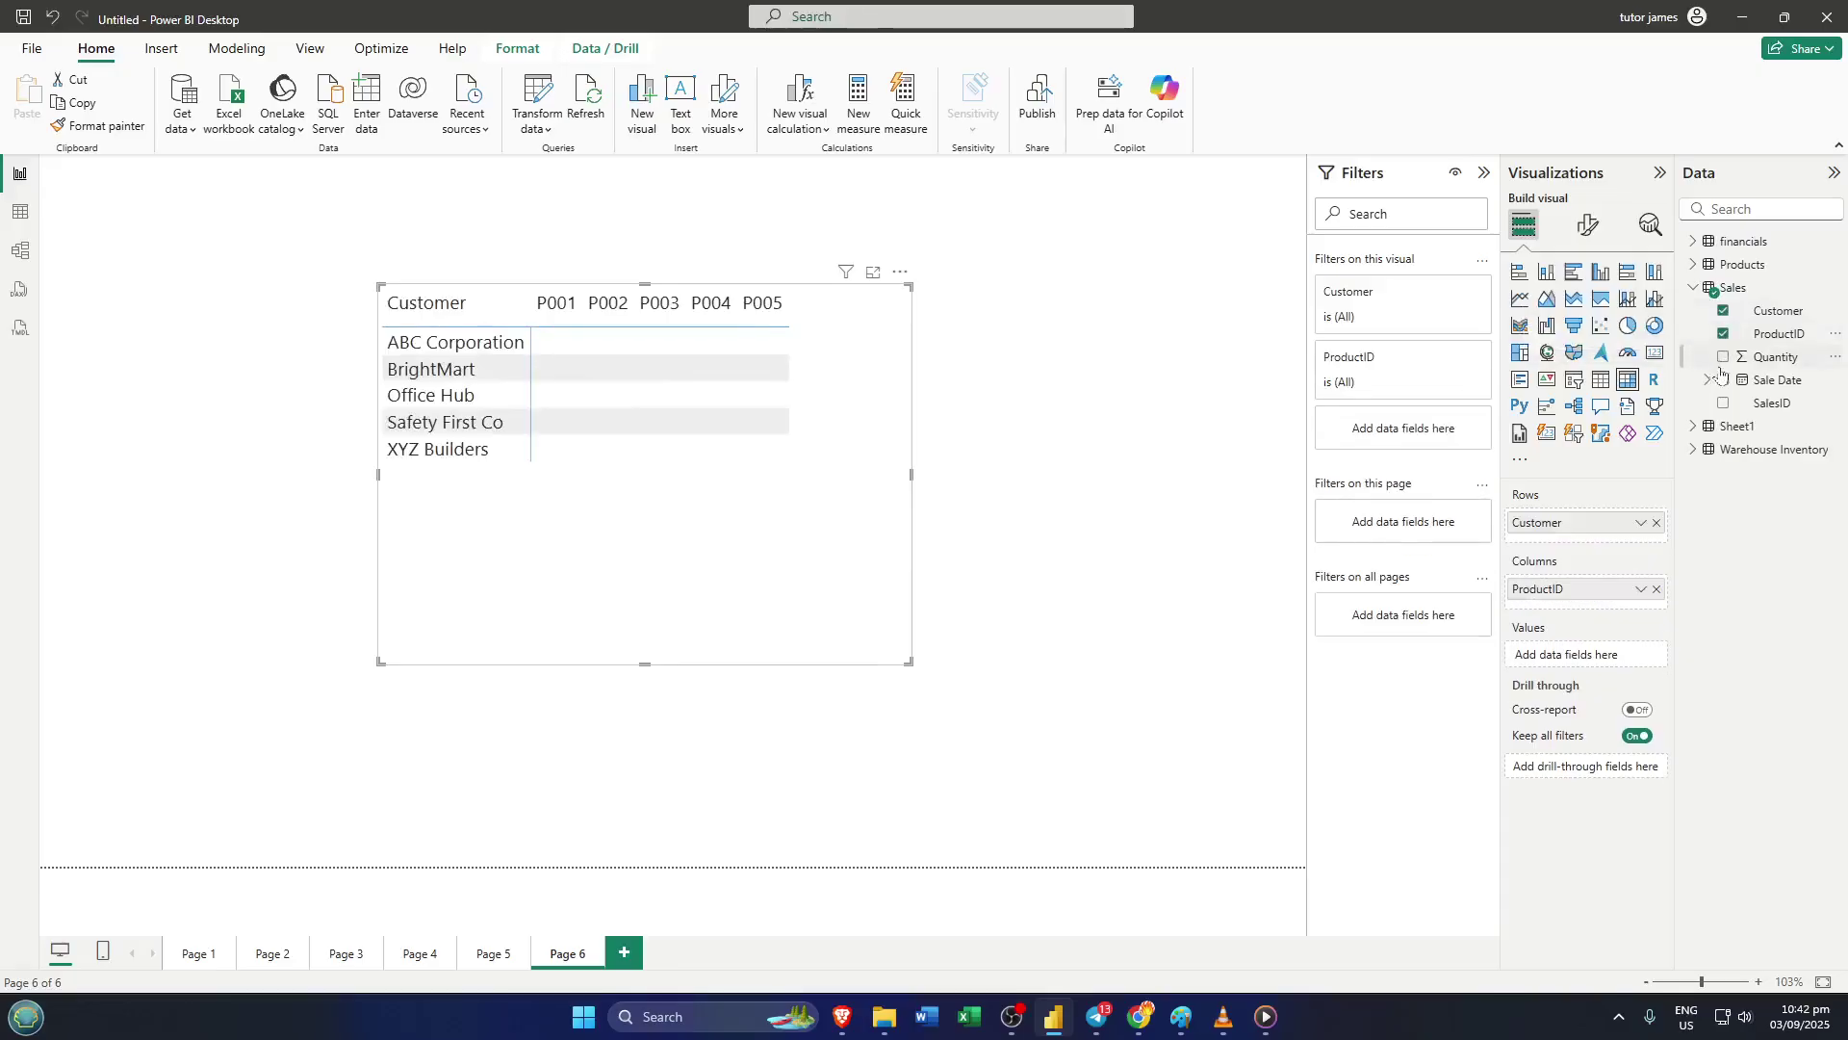
{"action": "left_click", "coordinate": [1724, 358]}
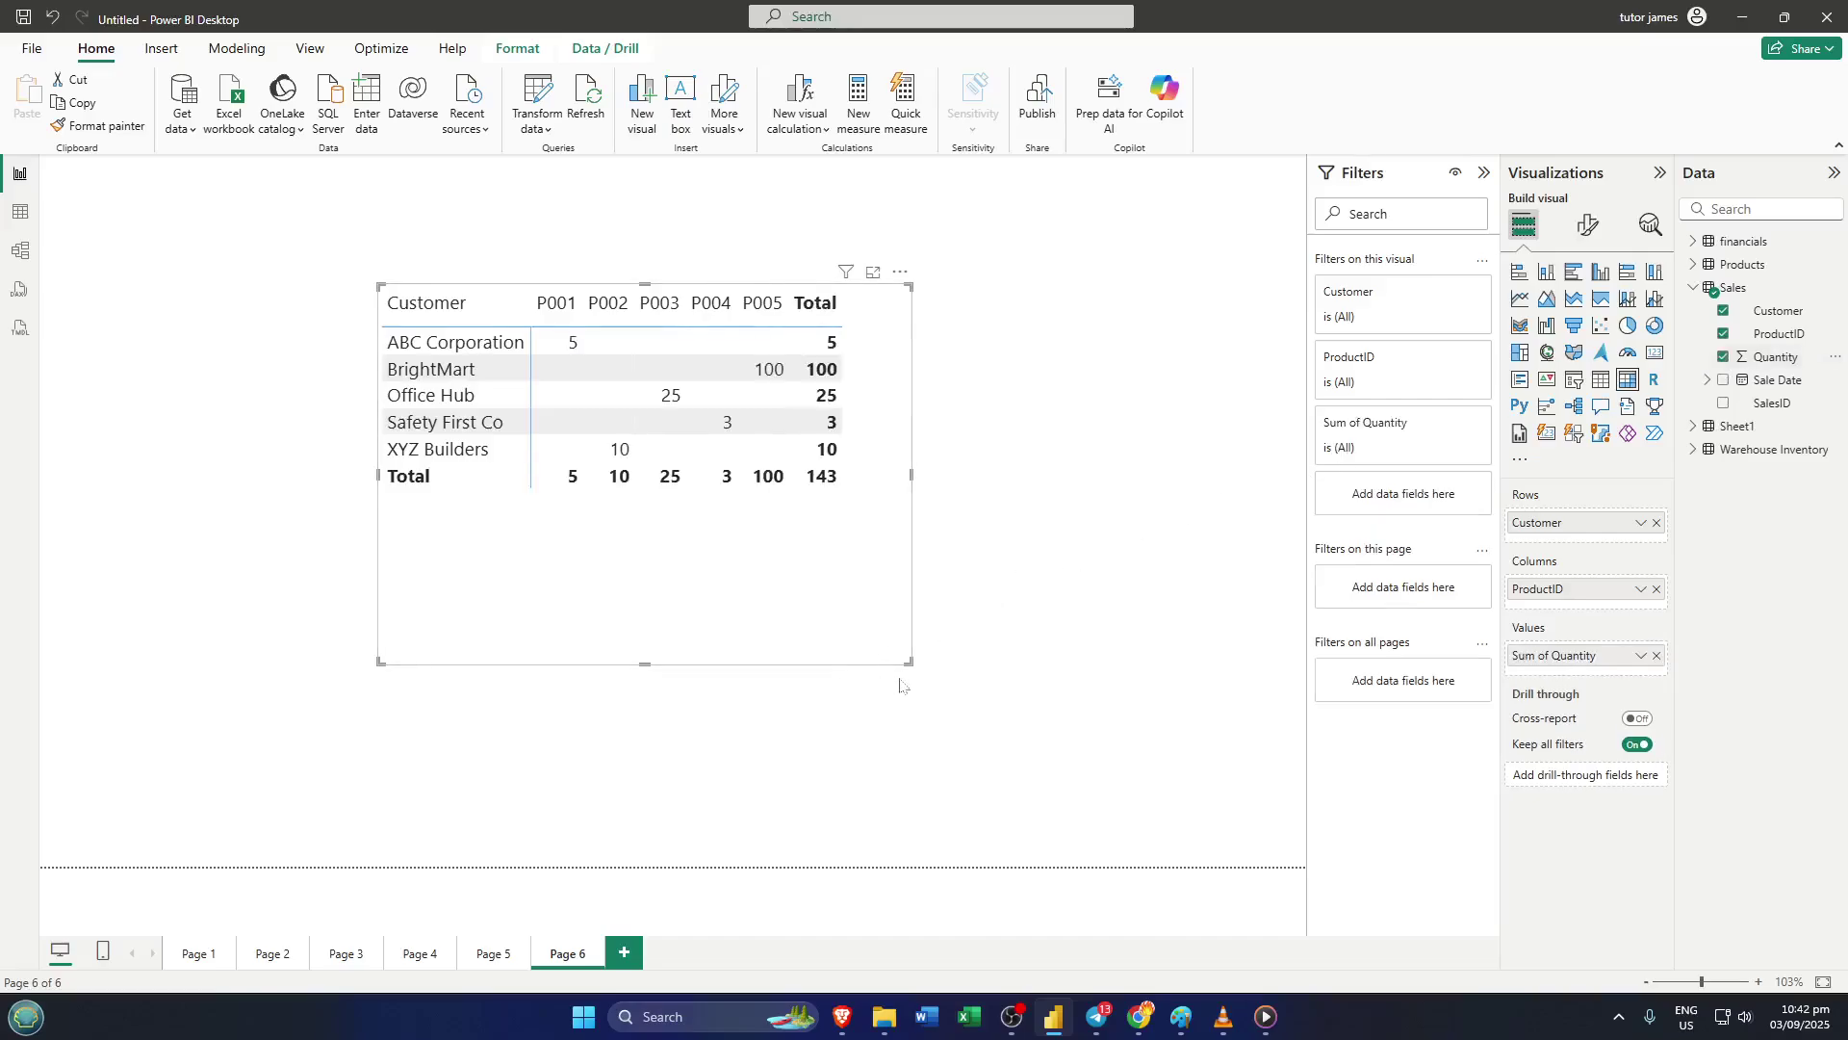
{"action": "left_click_drag", "start_coordinate": [906, 664], "coordinate": [856, 511]}
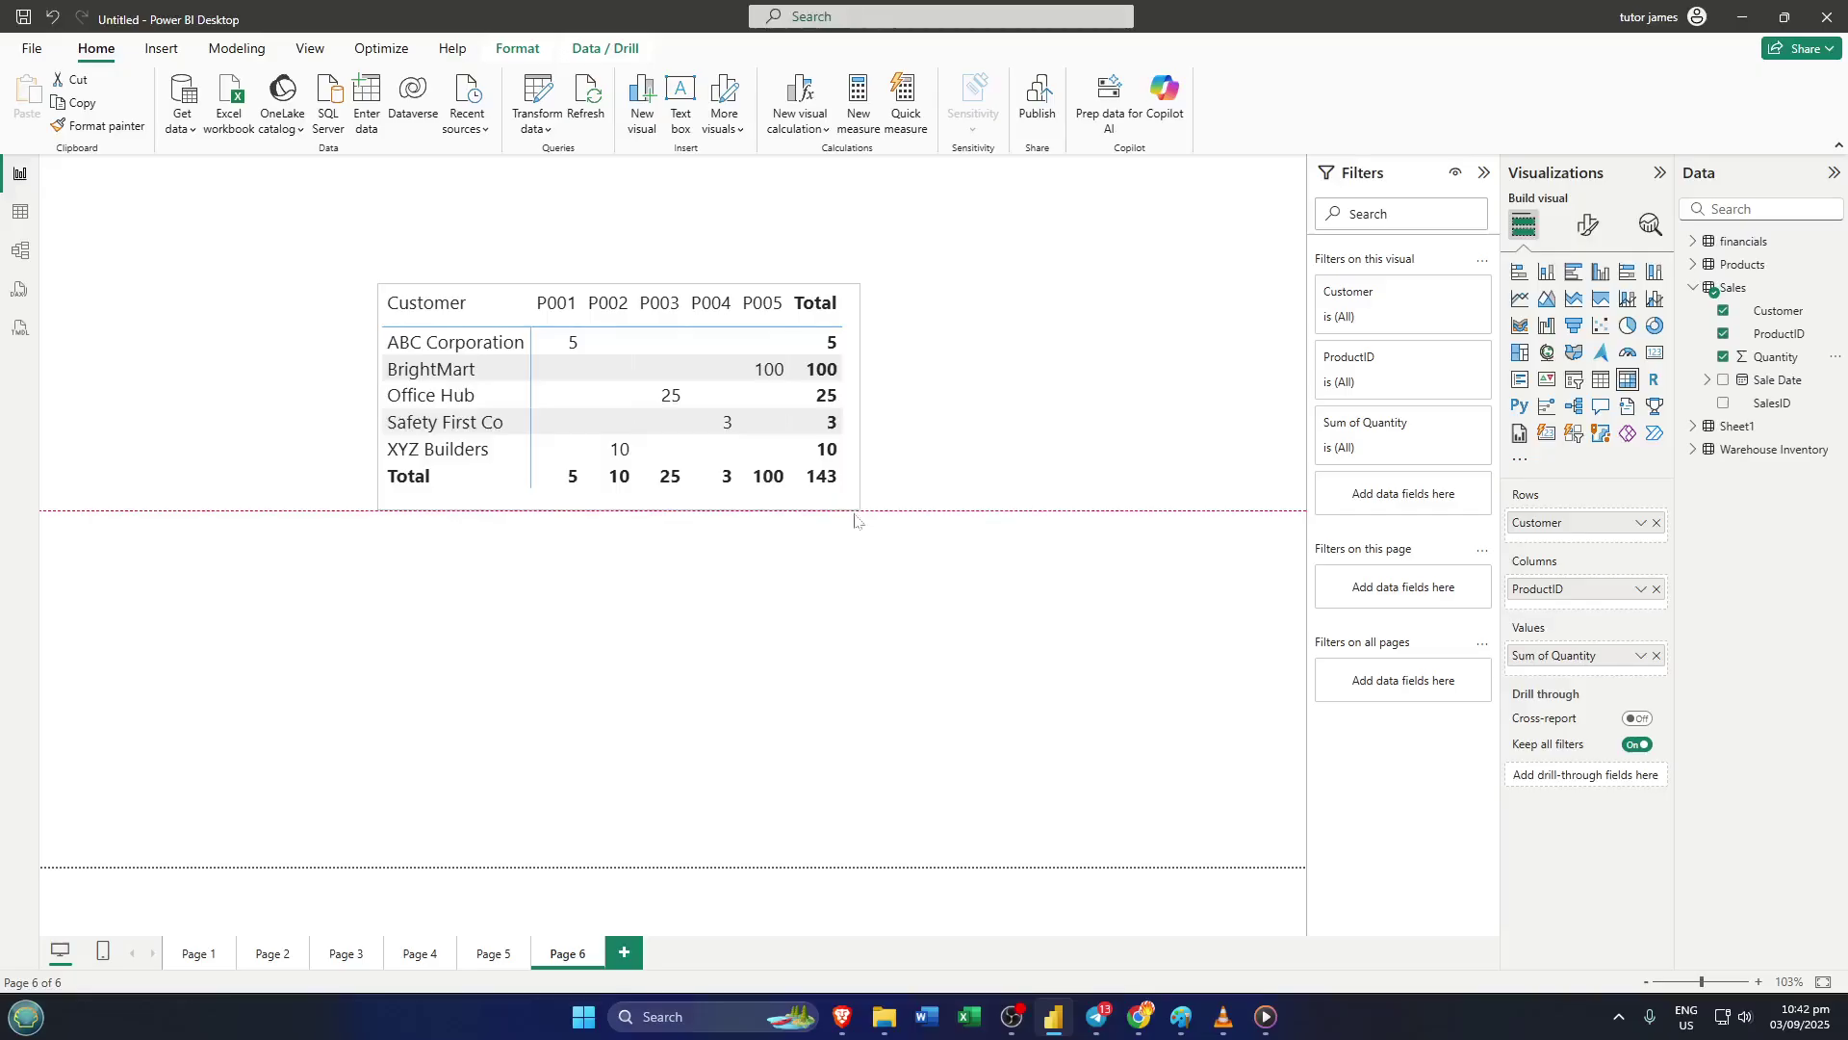
In Format visual > Grid, make horizontal gridlines light blue and width 4, and enable vertical gridlines
{"action": "left_click", "coordinate": [1588, 227]}
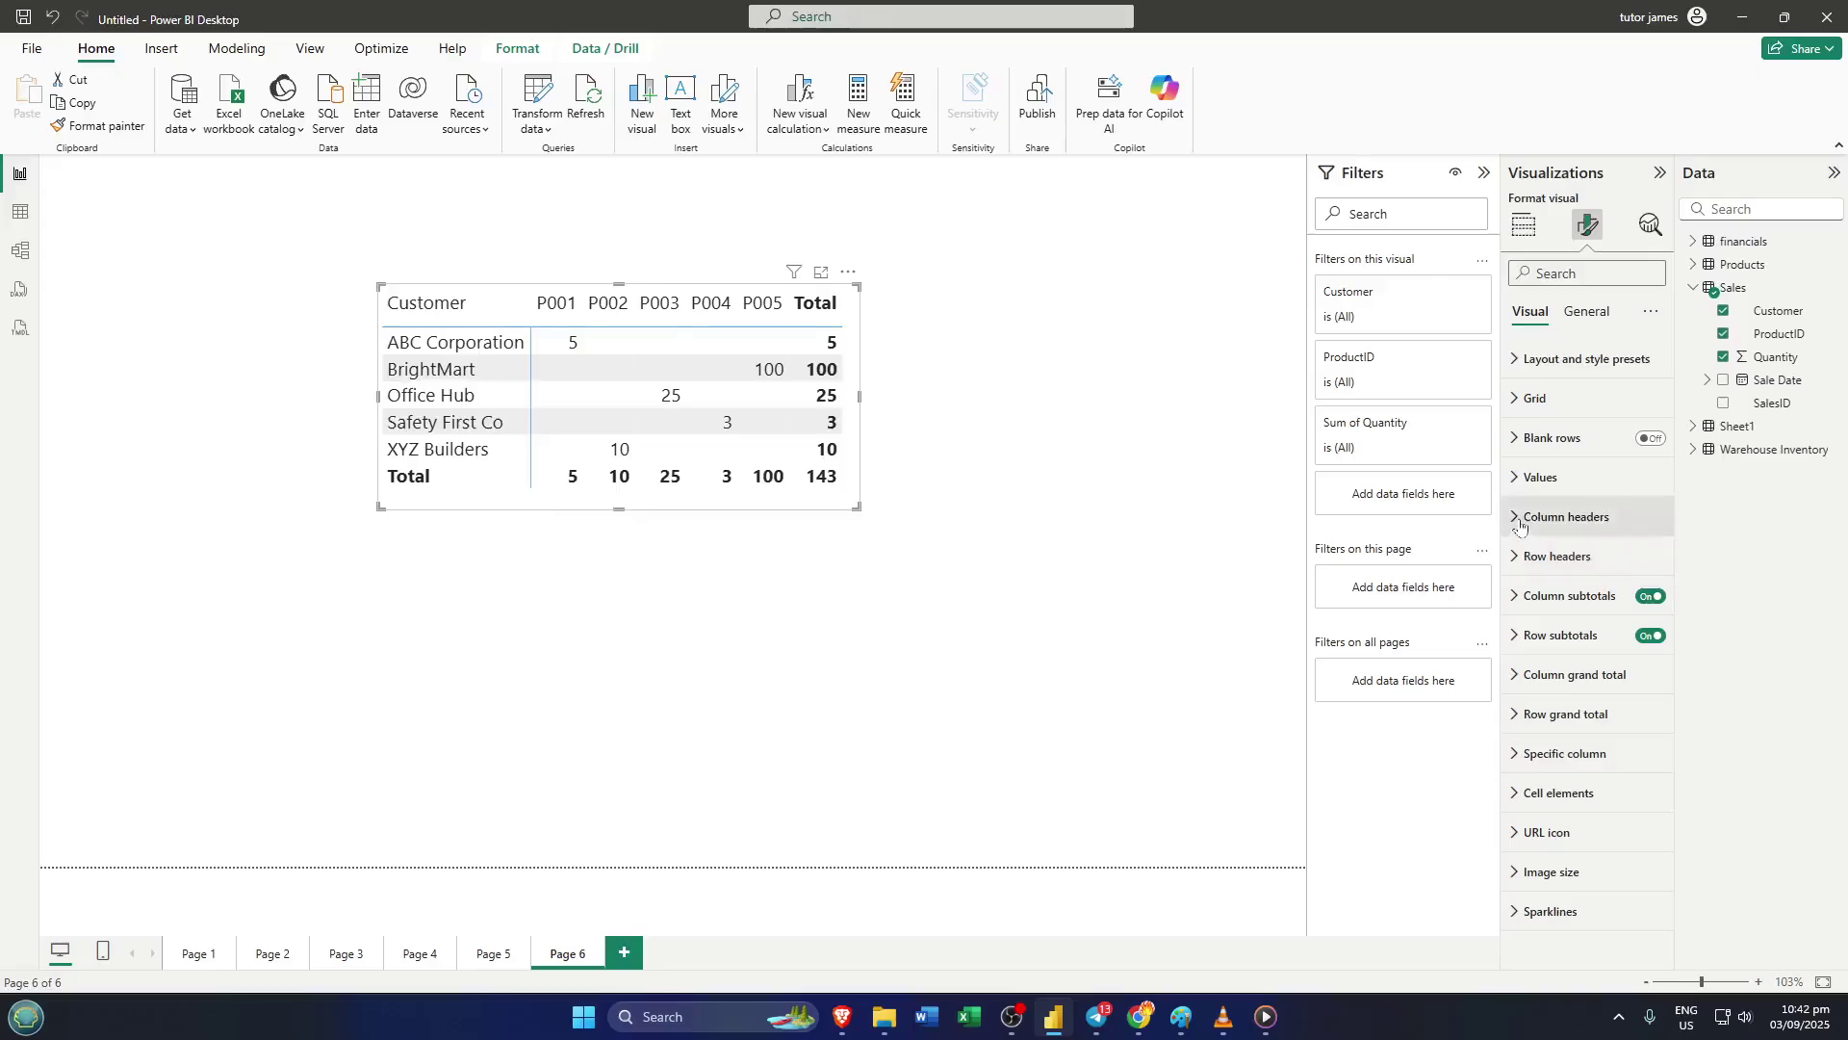
{"action": "left_click", "coordinate": [1521, 488]}
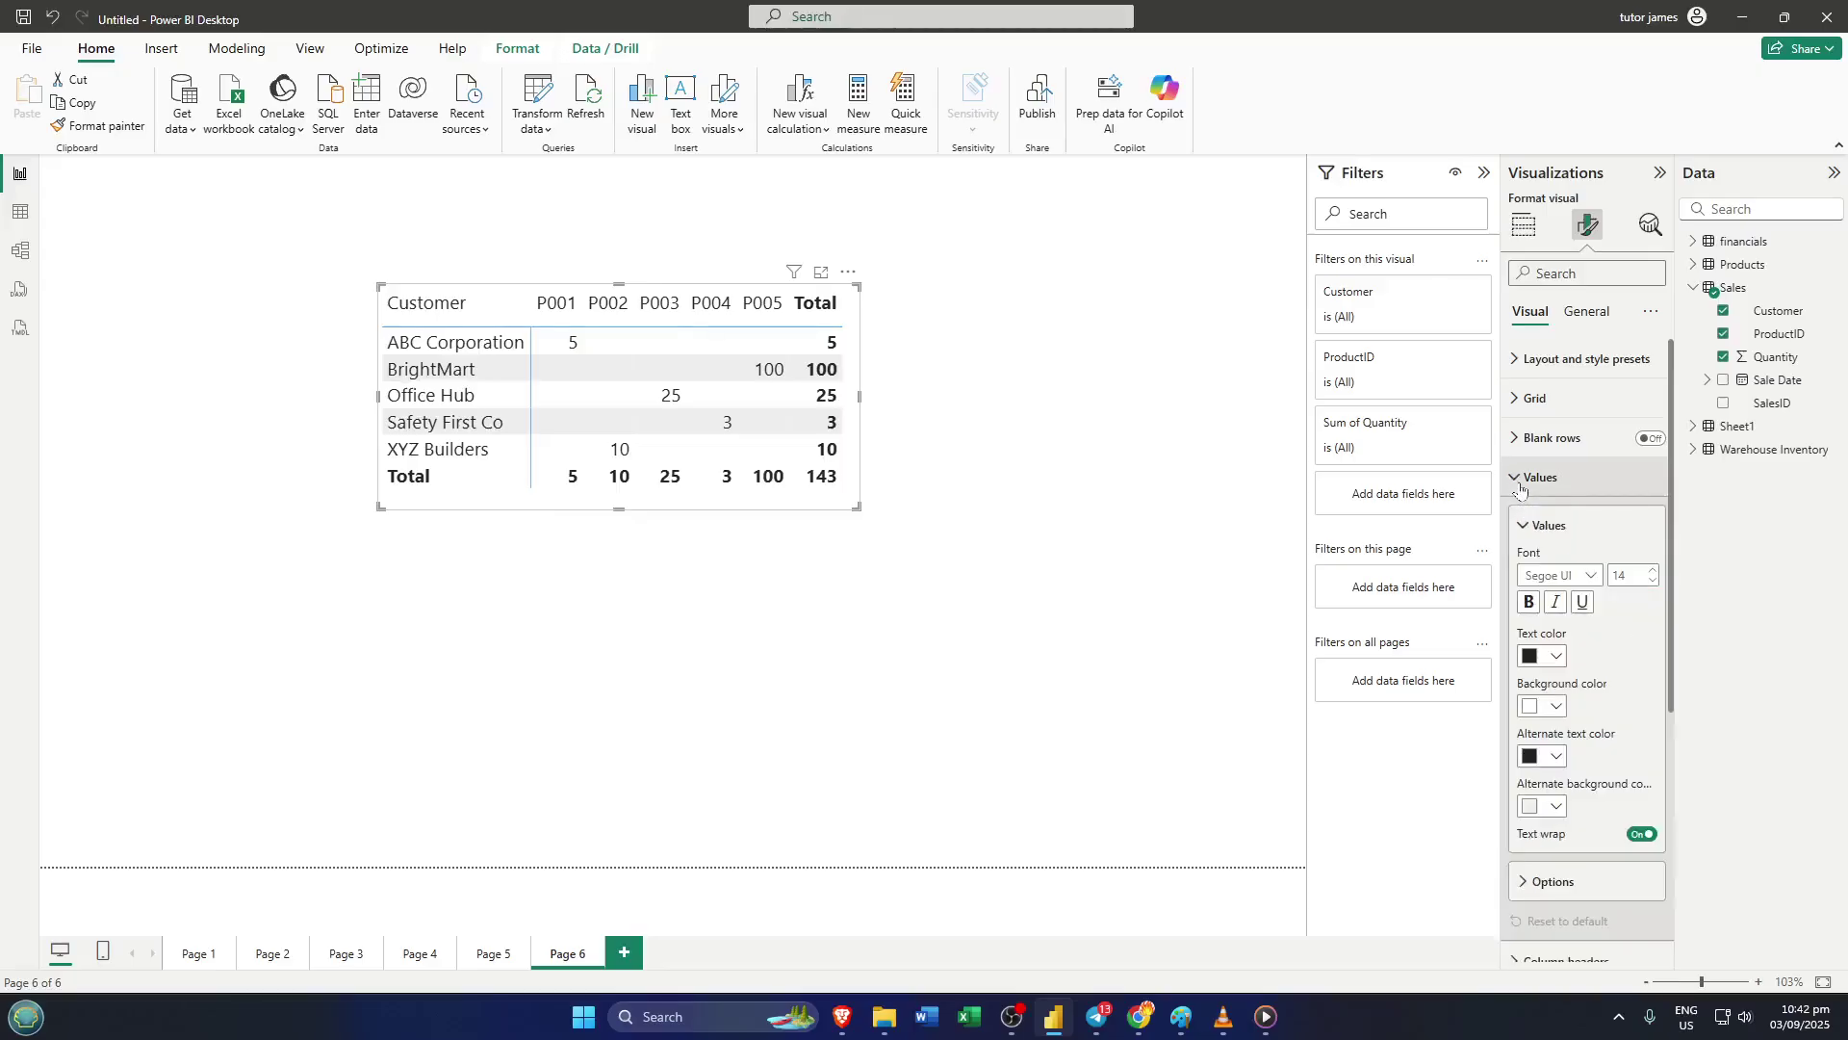
{"action": "scroll", "coordinate": [1607, 587], "scroll_direction": "down", "scroll_amount": 2}
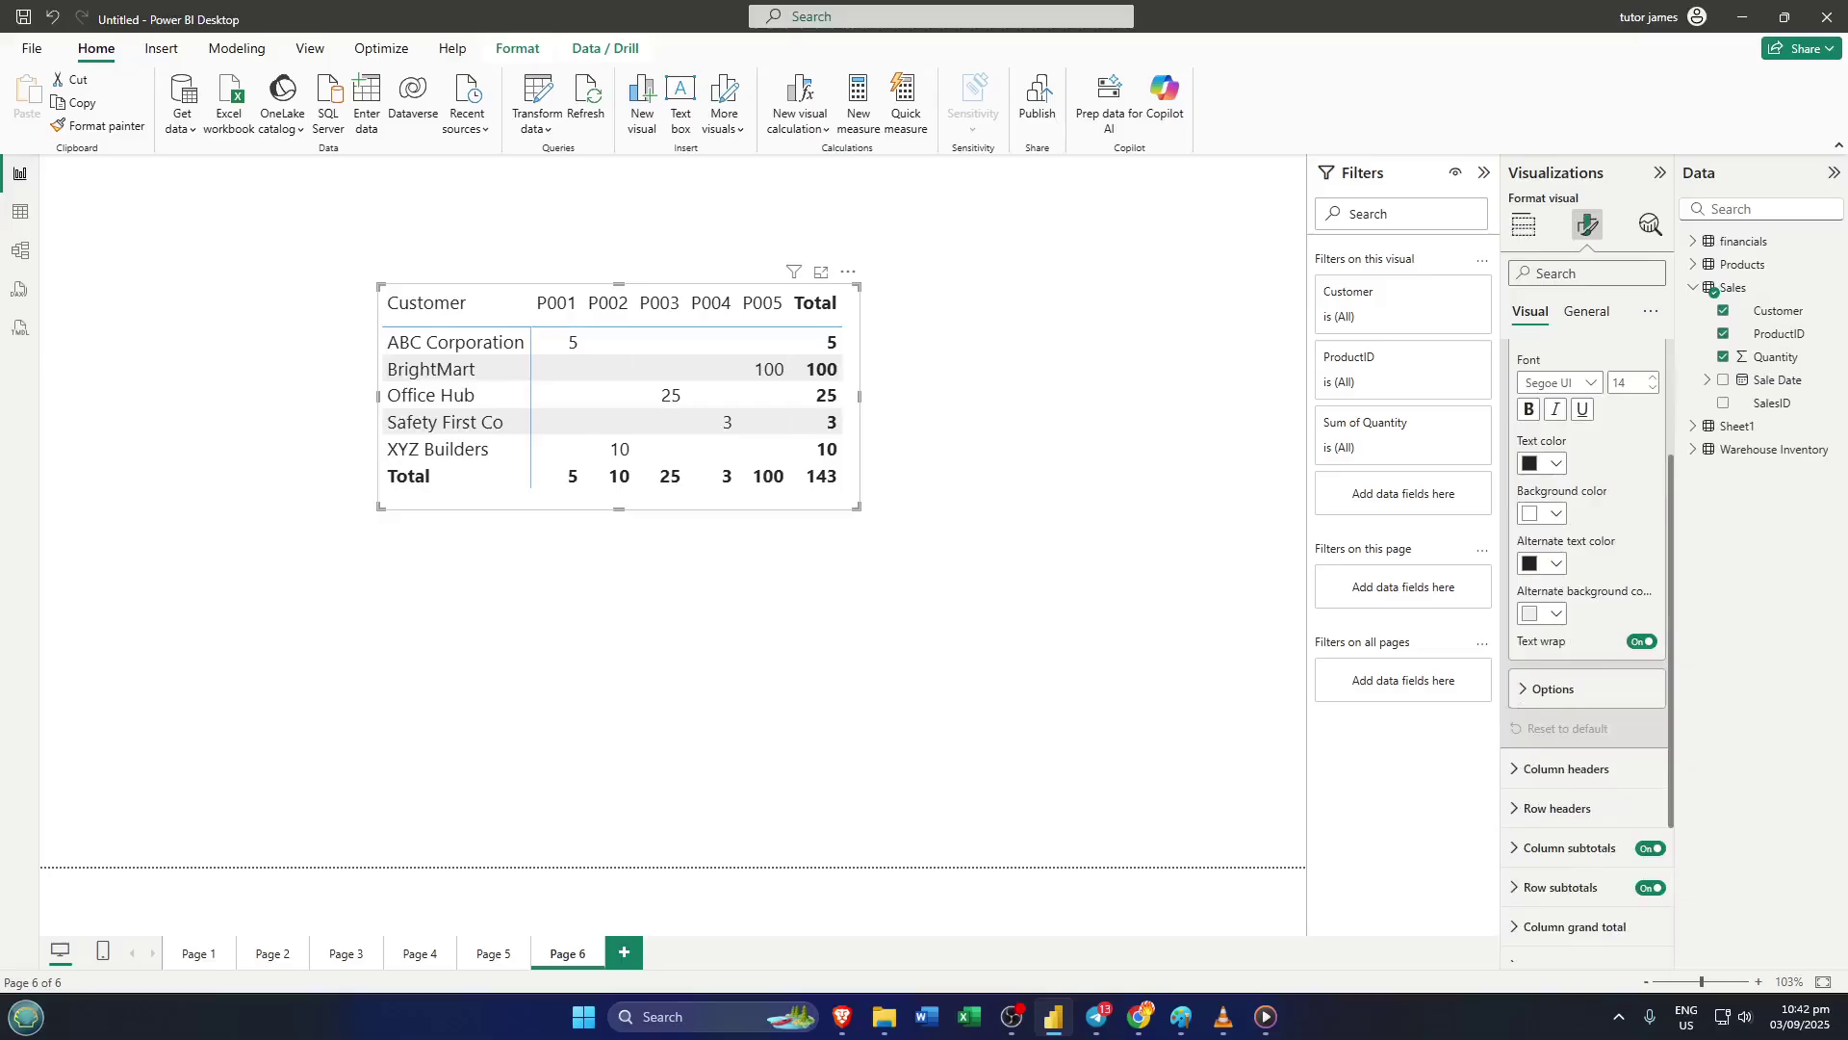
{"action": "scroll", "coordinate": [1545, 515], "scroll_direction": "up", "scroll_amount": 2}
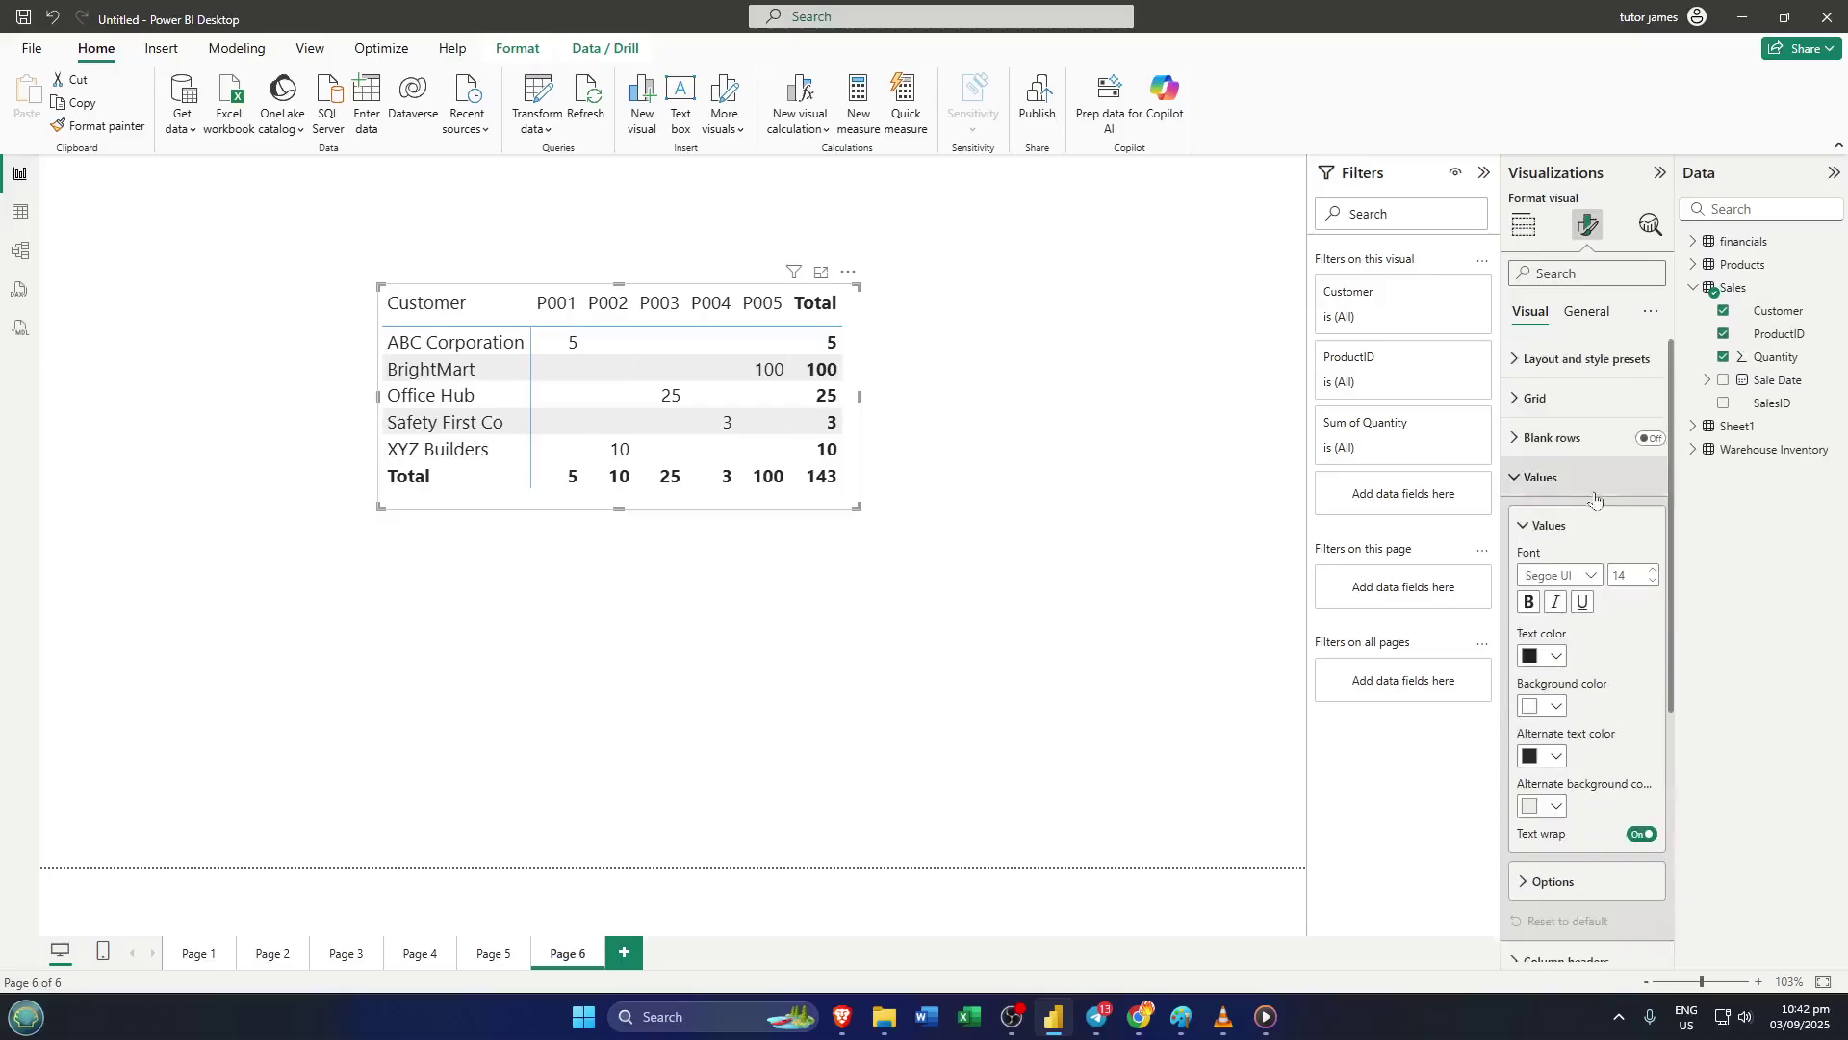
{"action": "left_click", "coordinate": [1530, 400]}
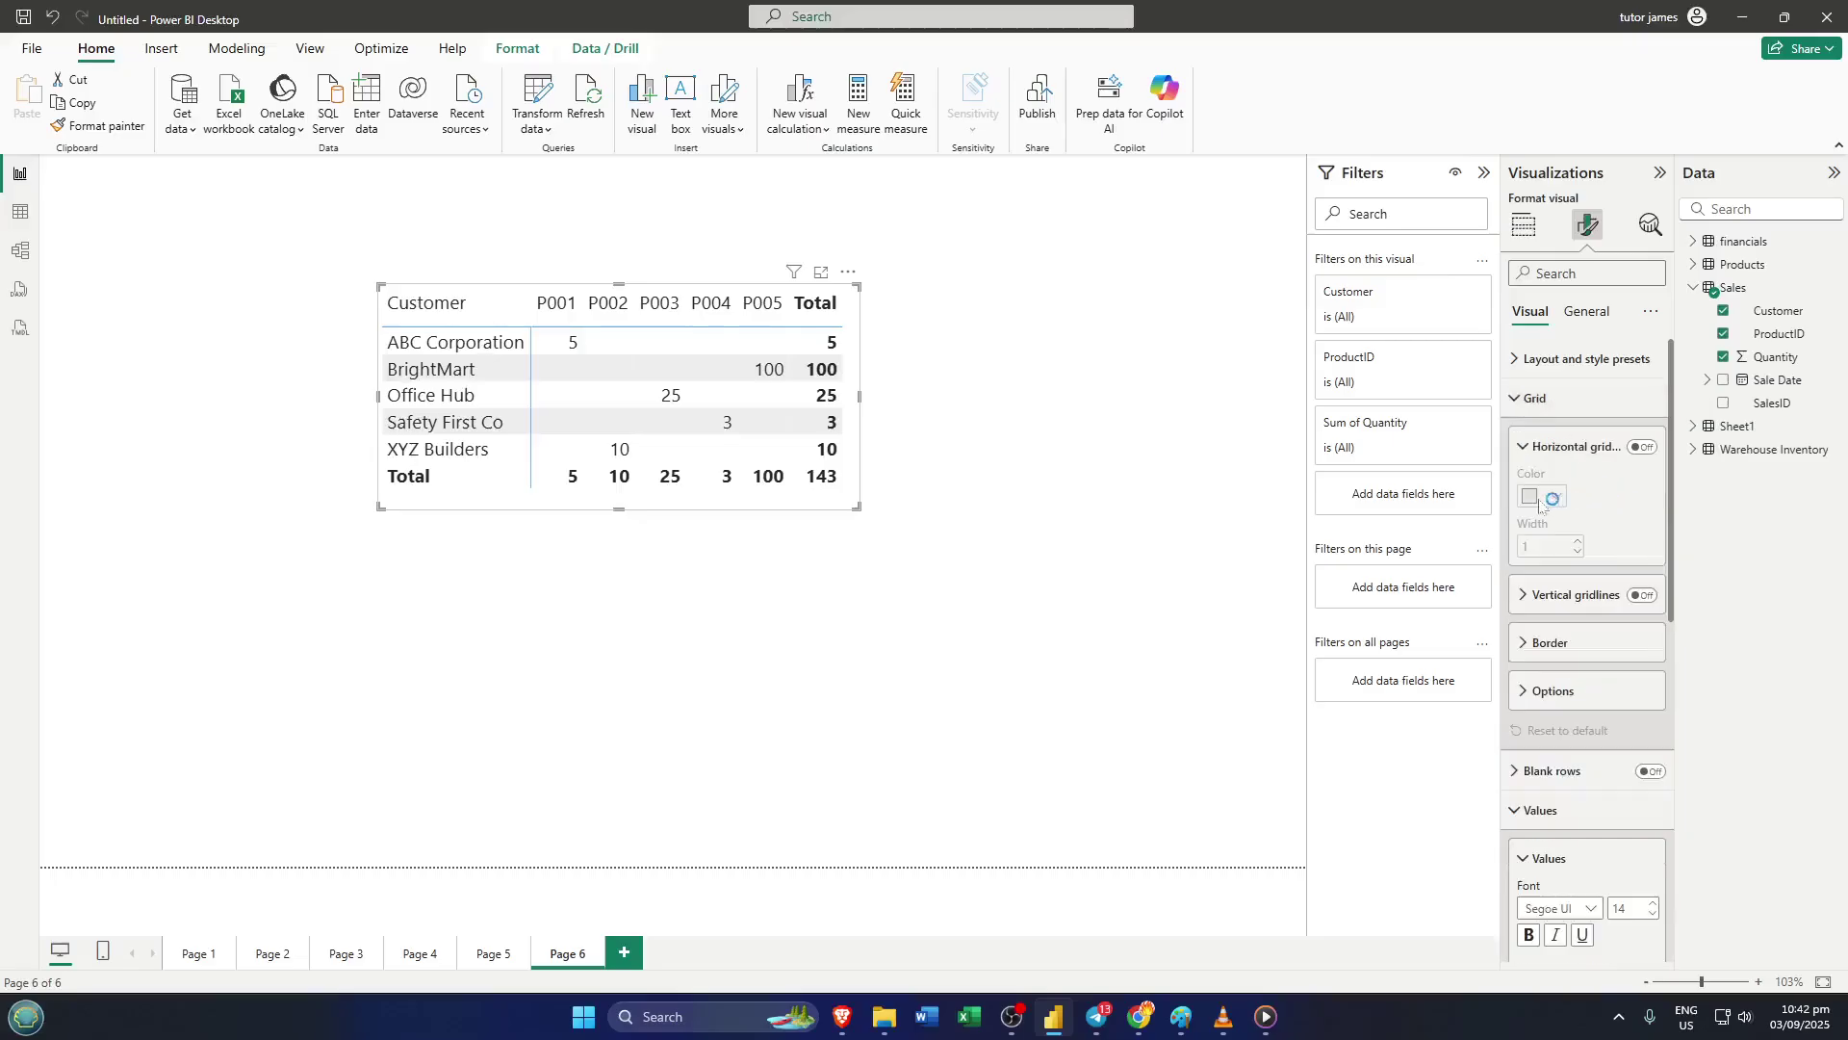
{"action": "left_click", "coordinate": [1640, 448]}
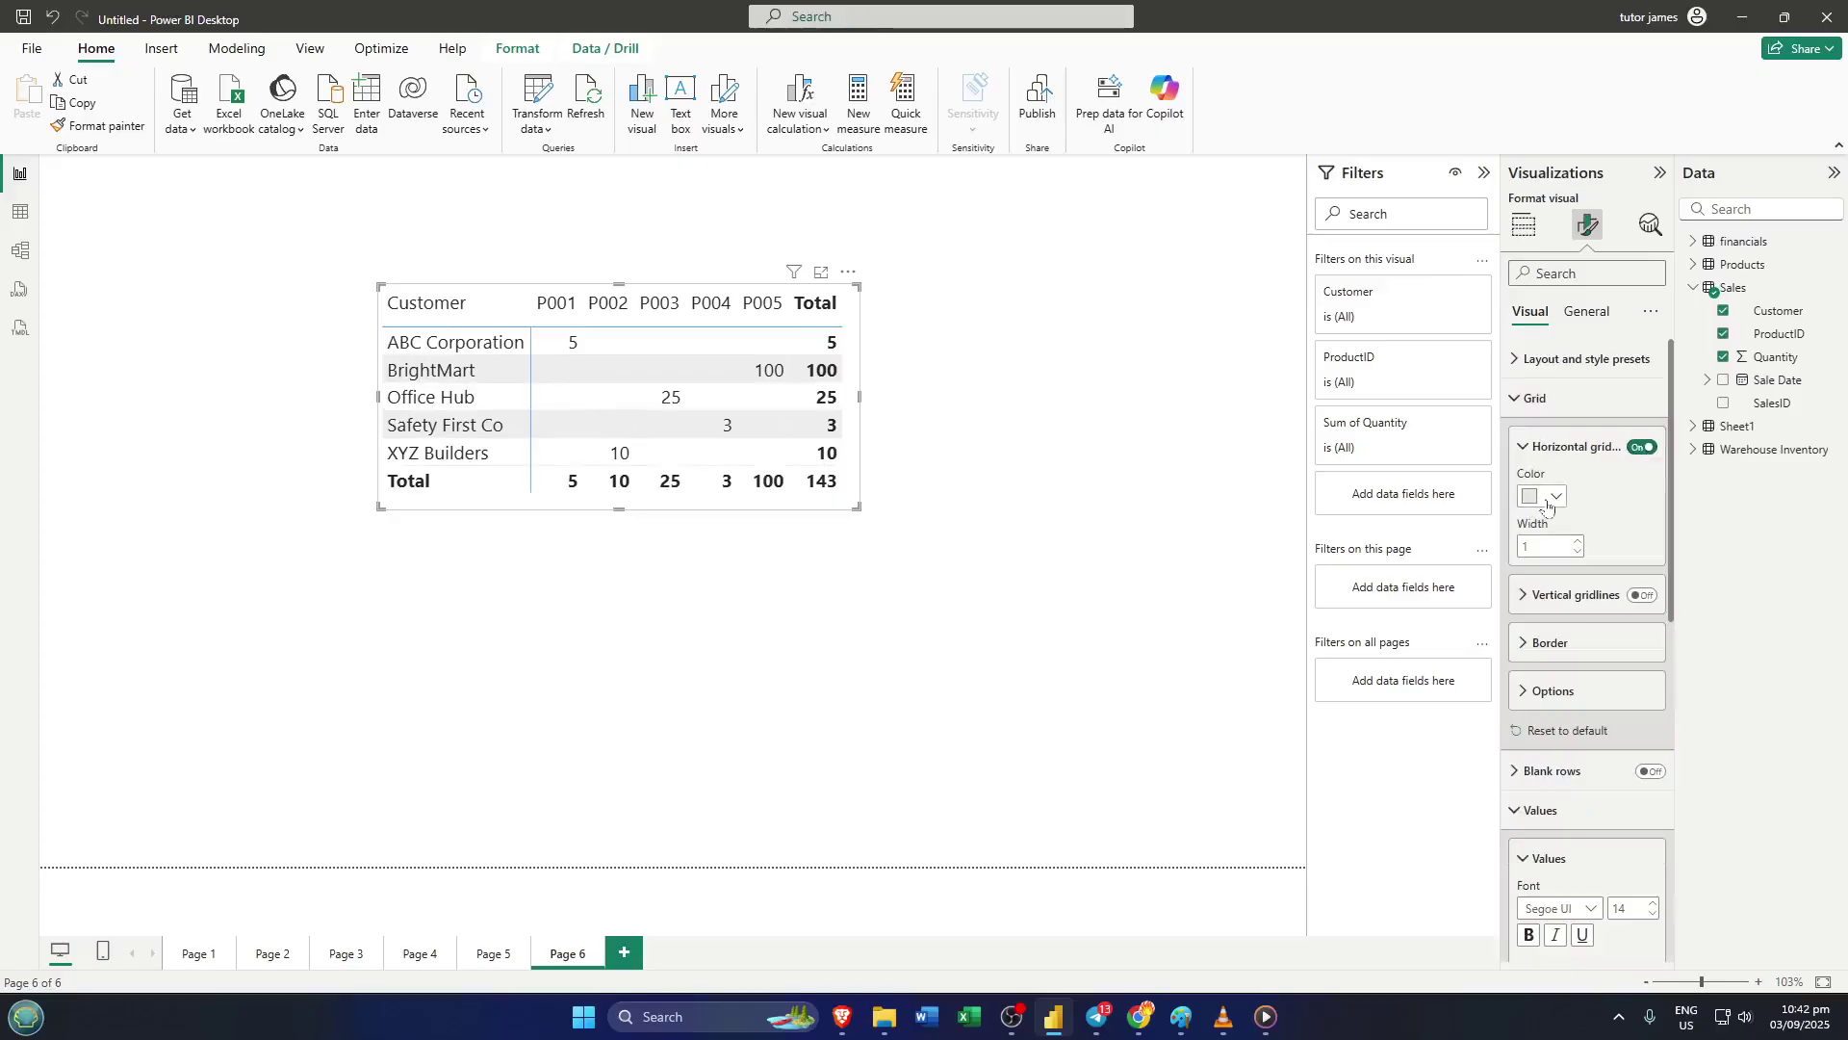
{"action": "left_click", "coordinate": [1564, 498]}
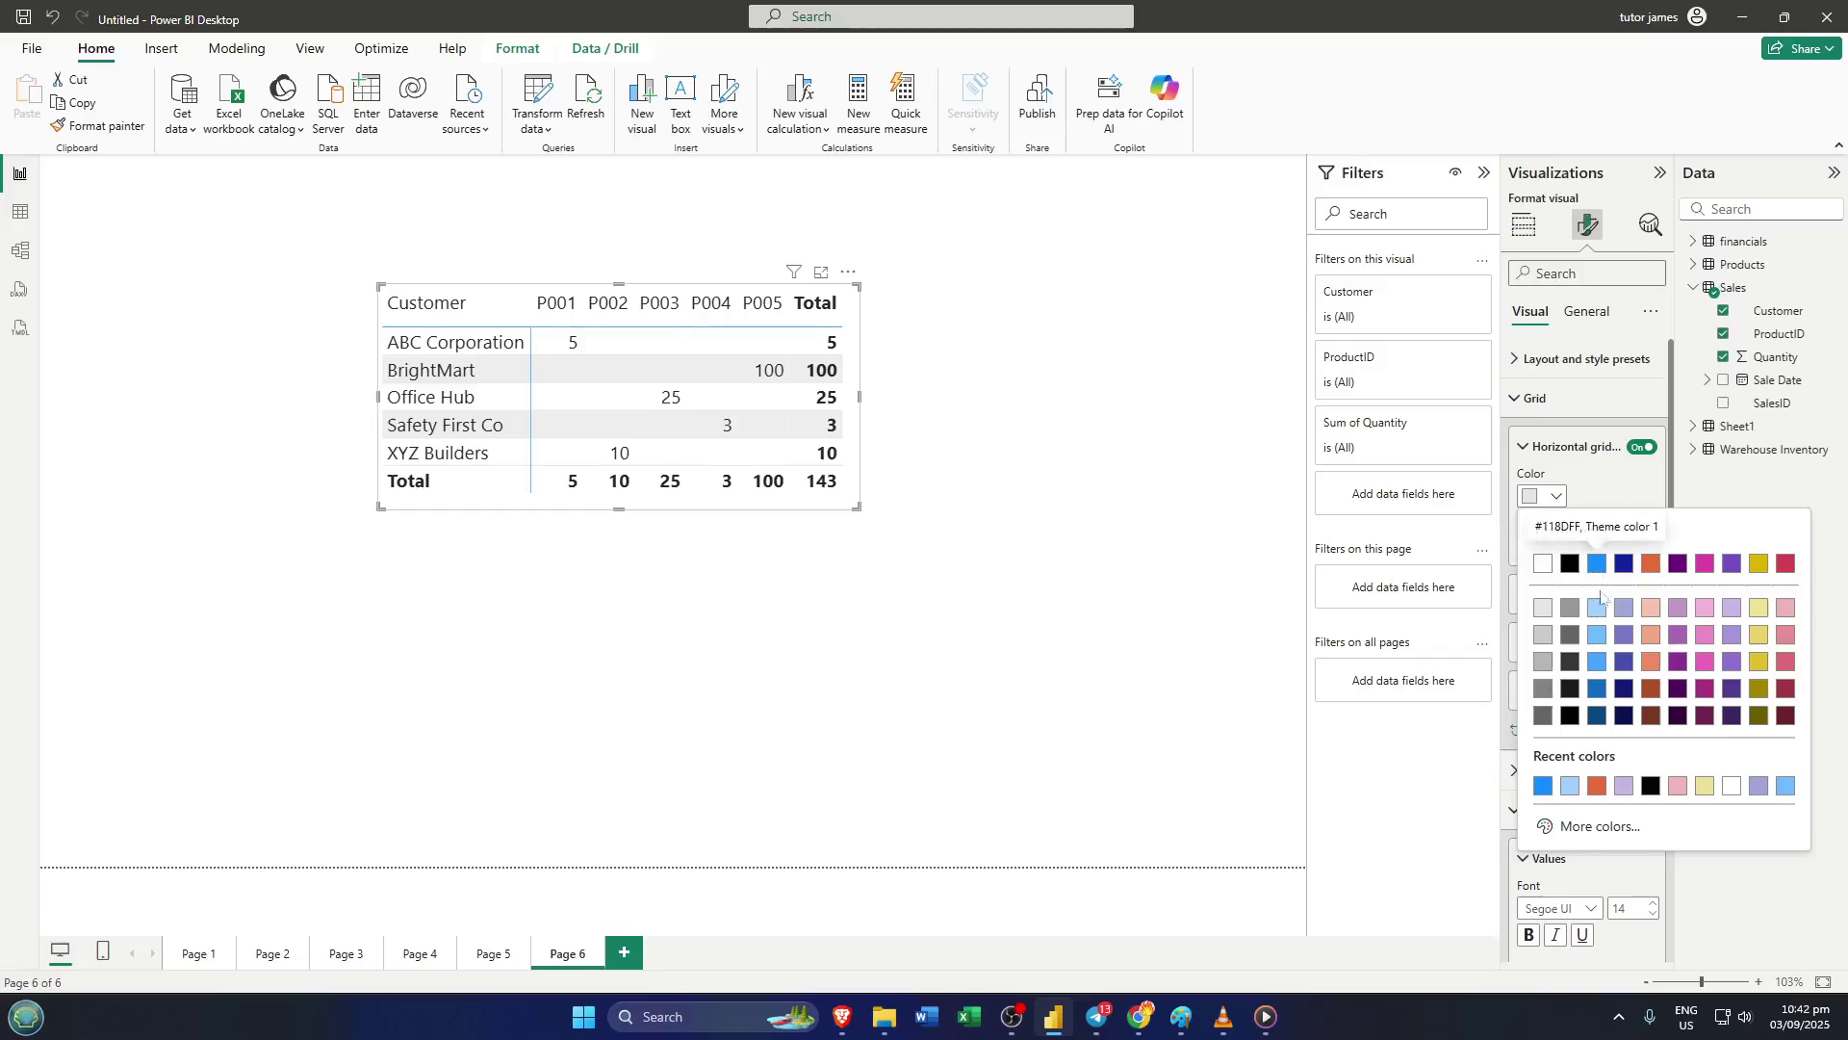
{"action": "left_click", "coordinate": [1597, 608]}
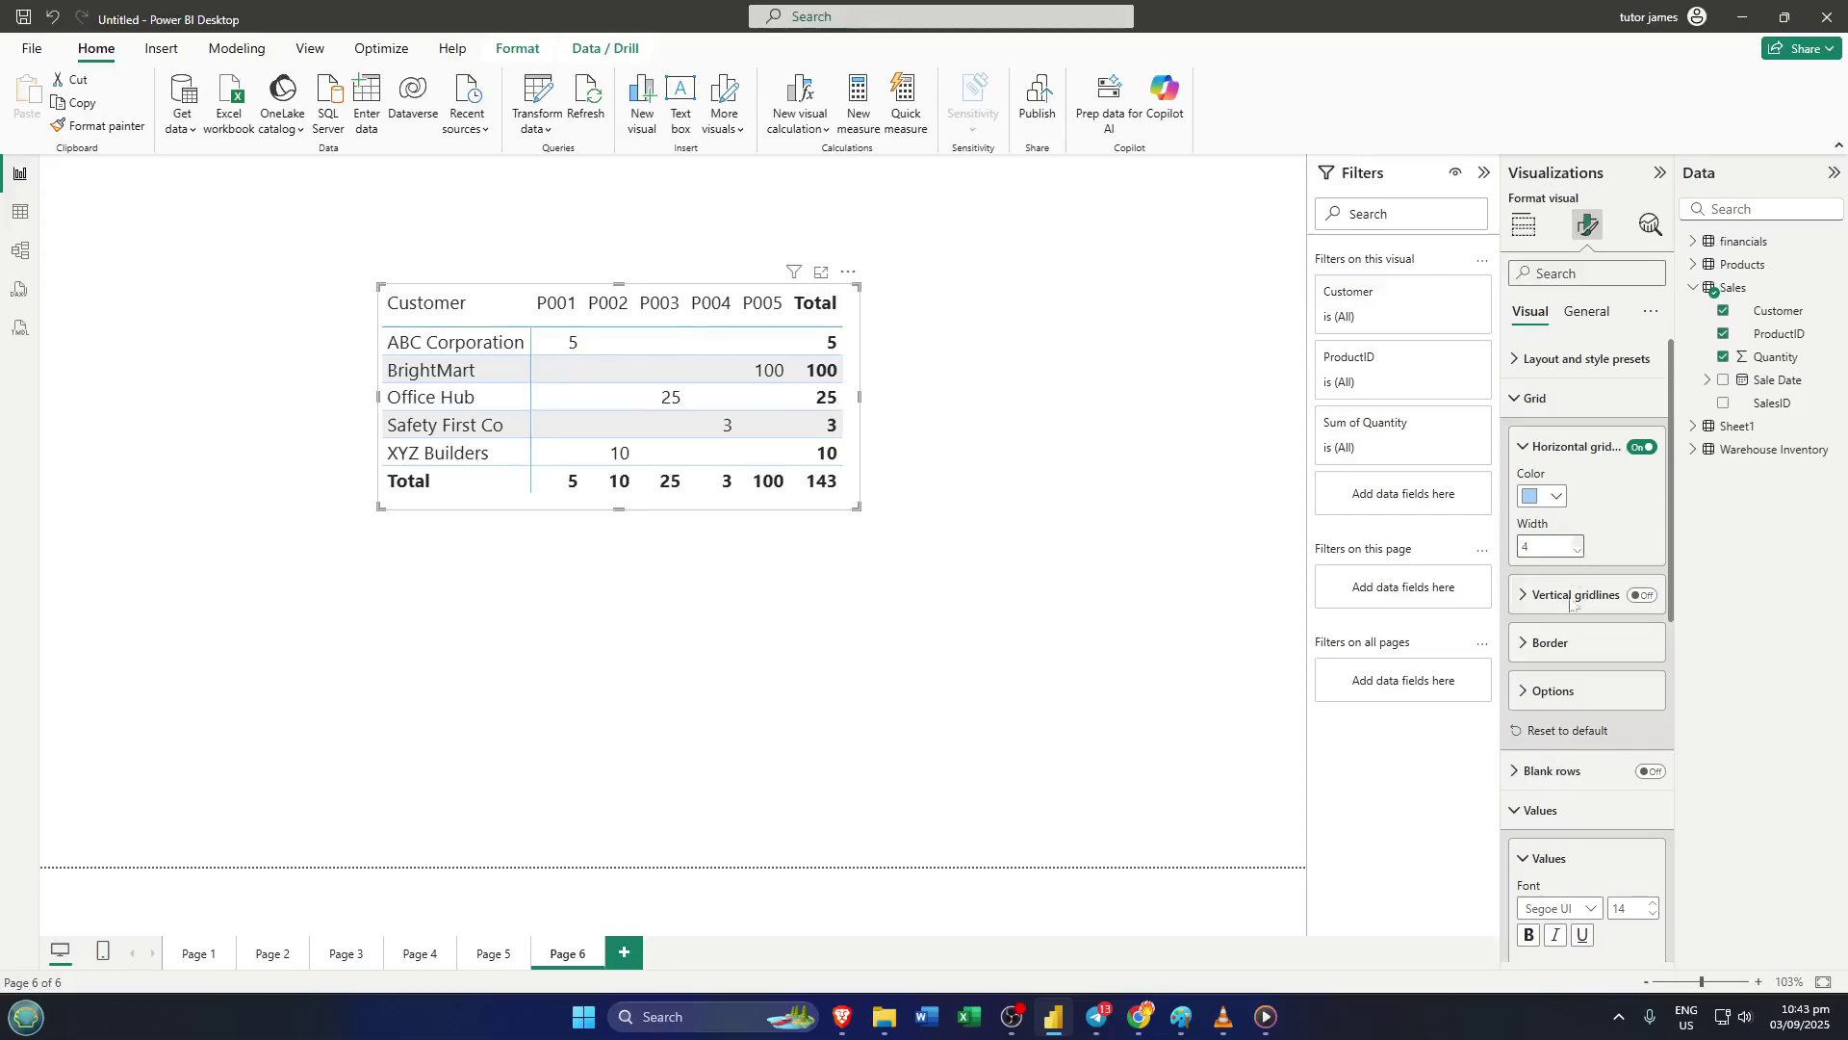
{"action": "left_click", "coordinate": [1641, 595]}
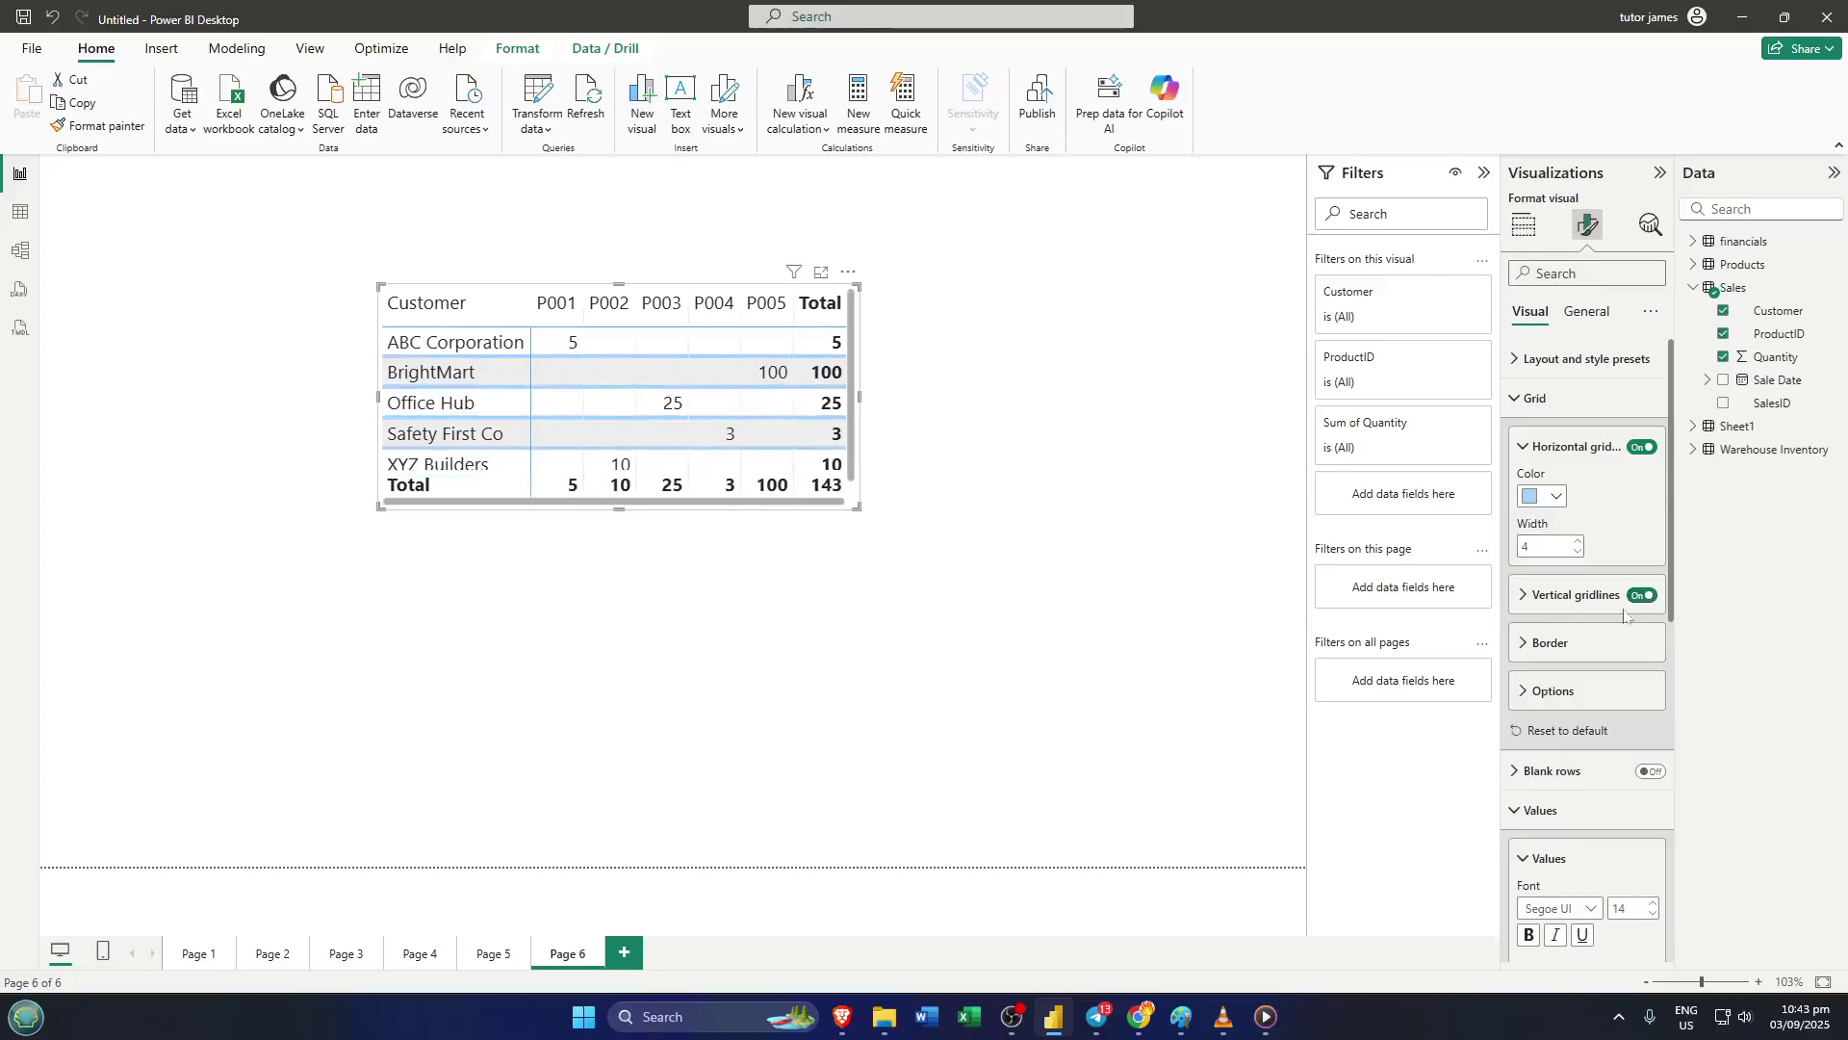
Make the vertical gridlines orange with width 9, then expand the Border section
{"action": "left_click", "coordinate": [1522, 596]}
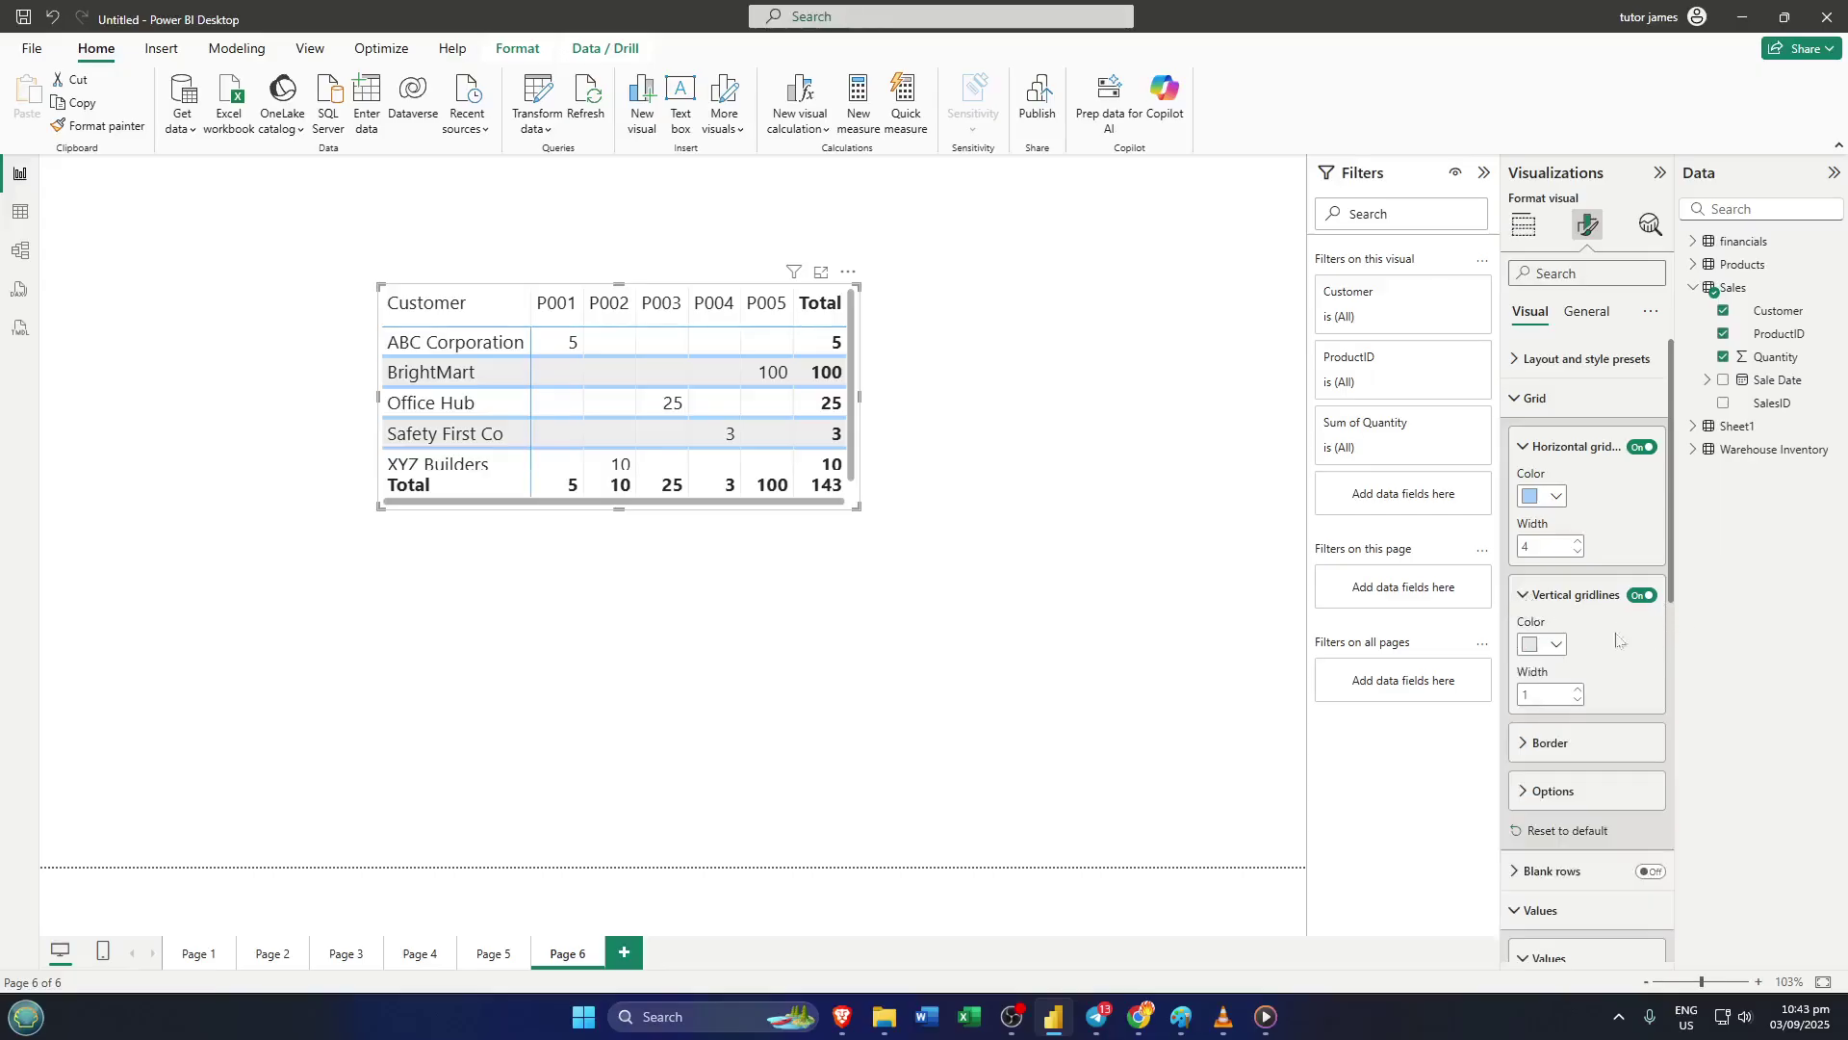
{"action": "left_click", "coordinate": [1557, 644]}
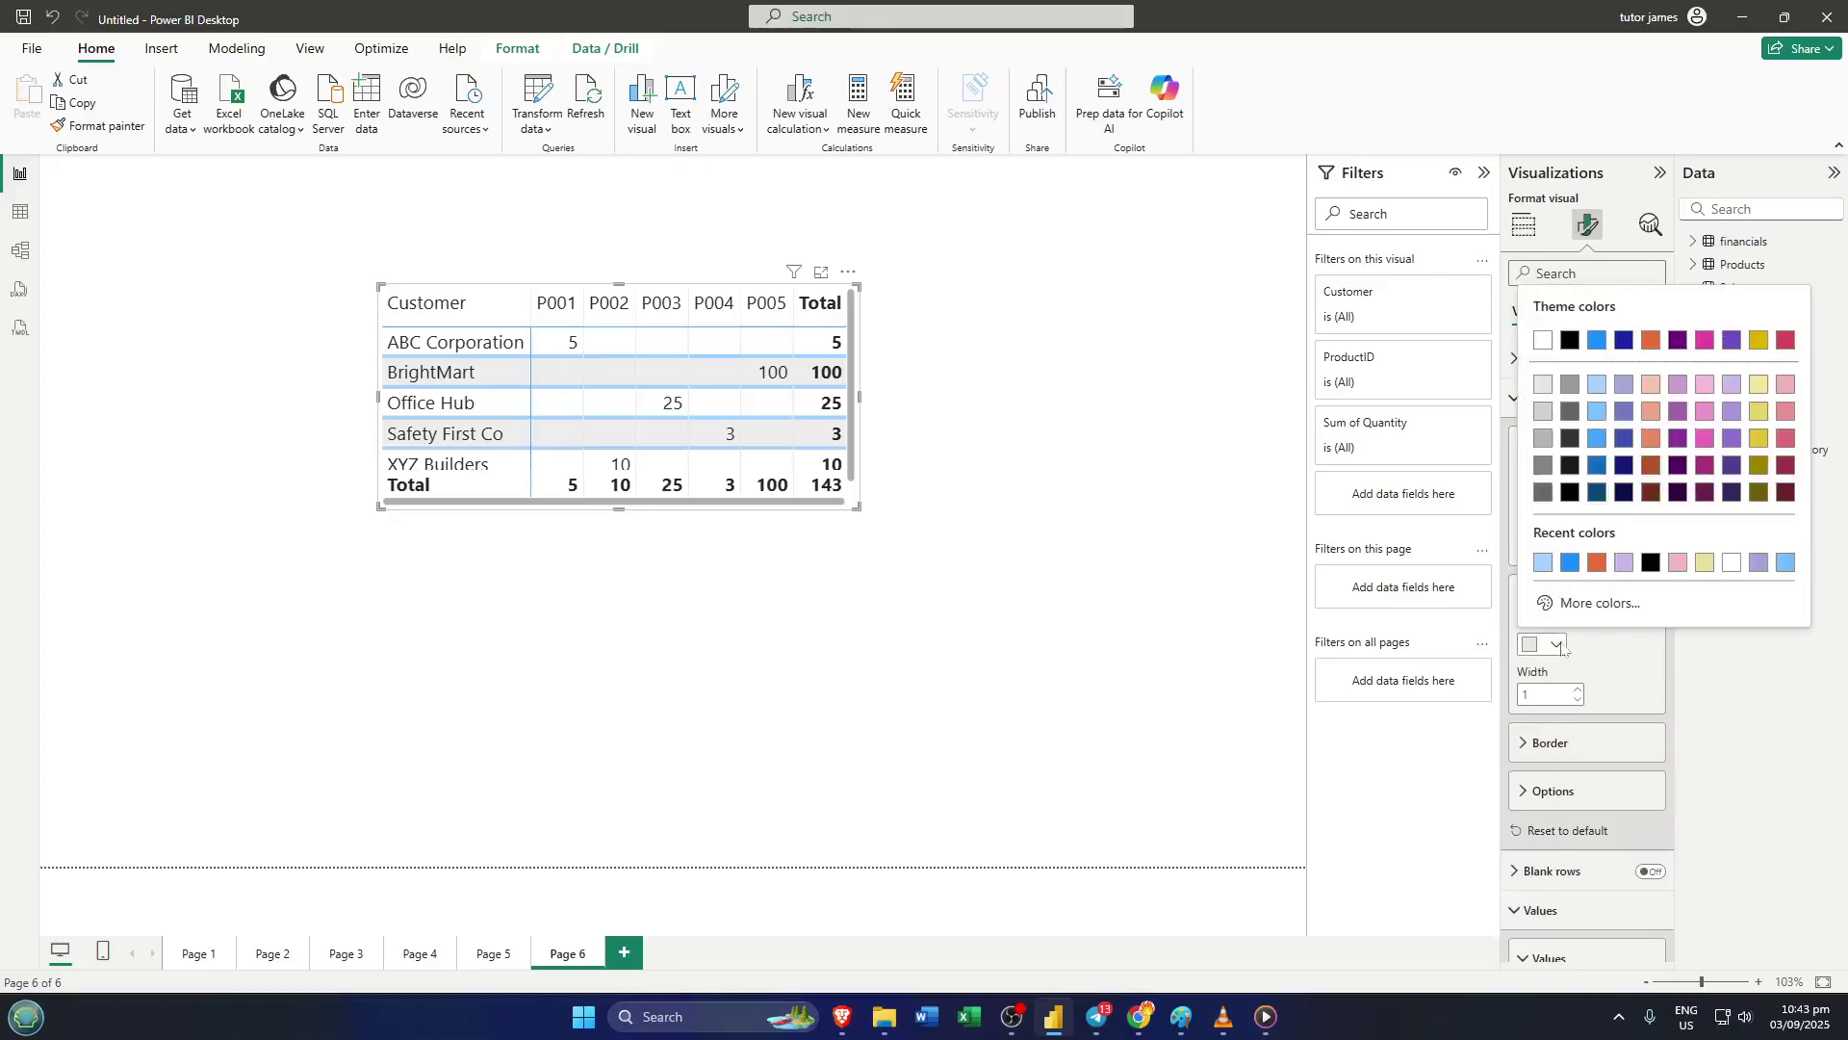
{"action": "left_click", "coordinate": [1649, 342]}
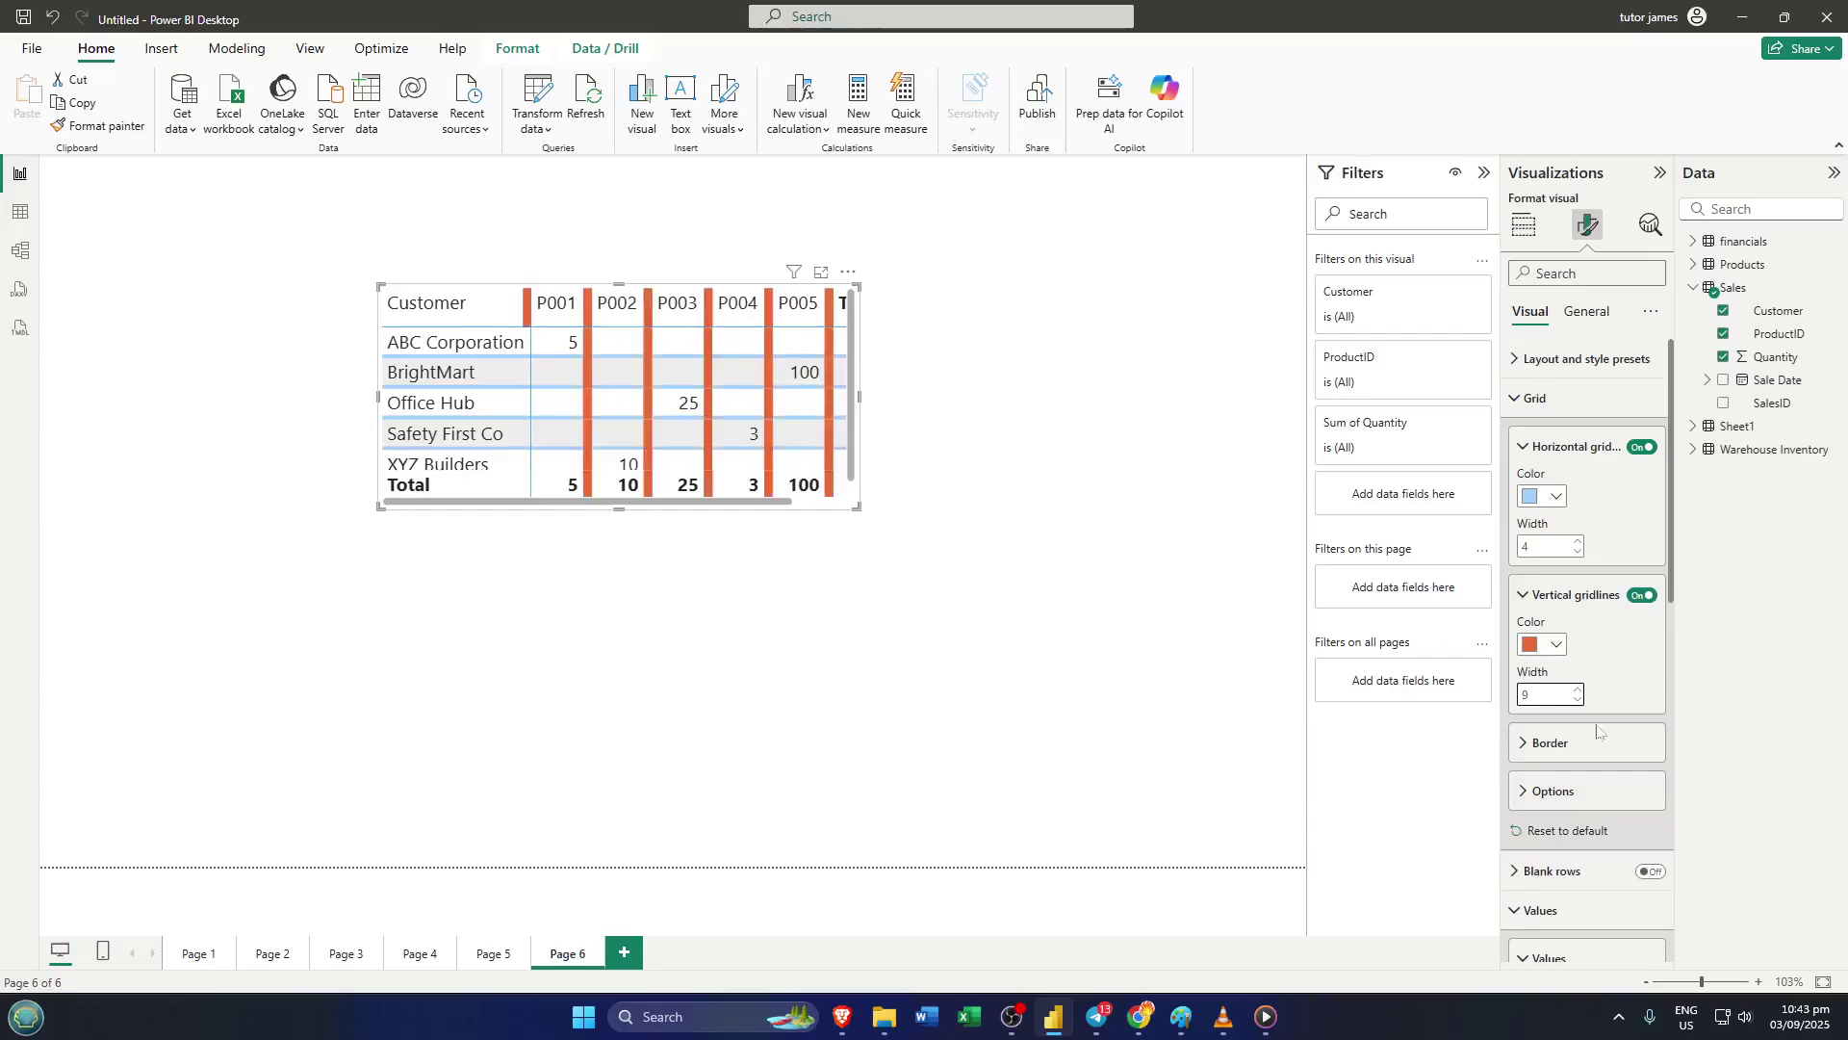
{"action": "left_click", "coordinate": [1538, 752]}
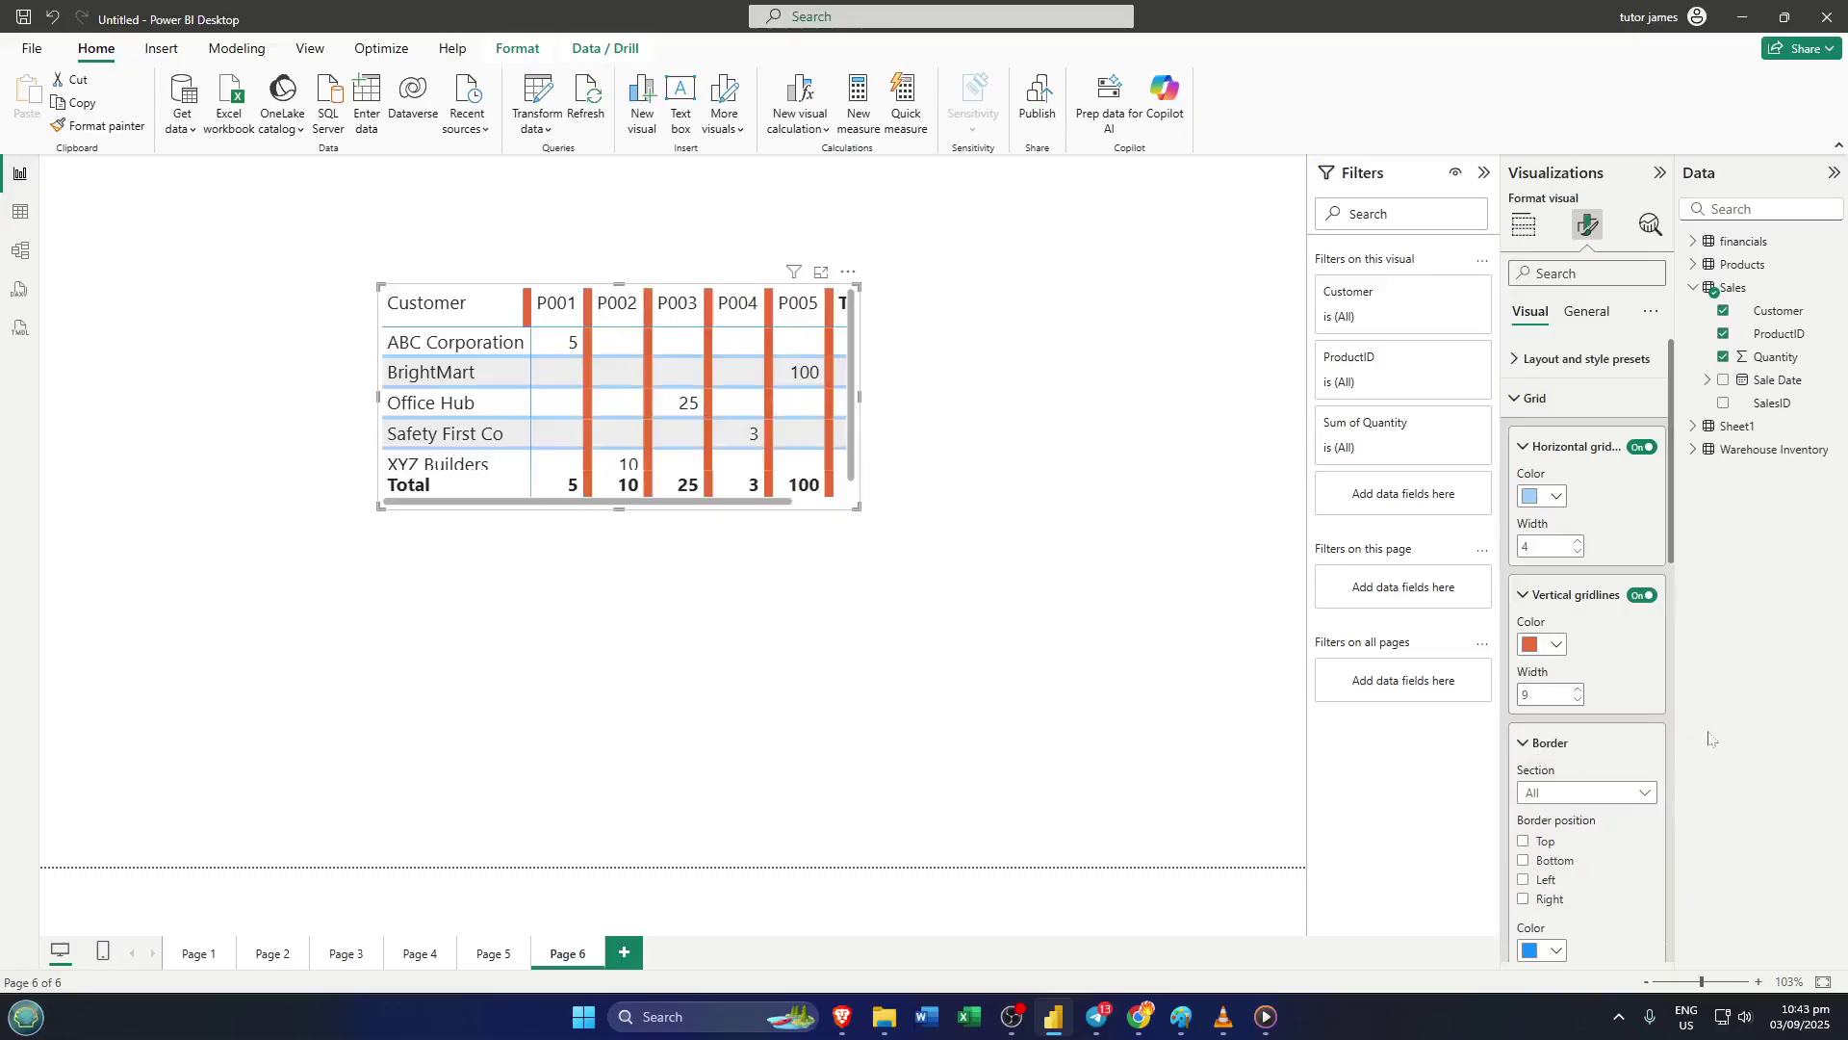
Enable Top, Bottom, Left and Right borders and raise the blue border width to 7
{"action": "scroll", "coordinate": [1629, 765], "scroll_direction": "down", "scroll_amount": 2}
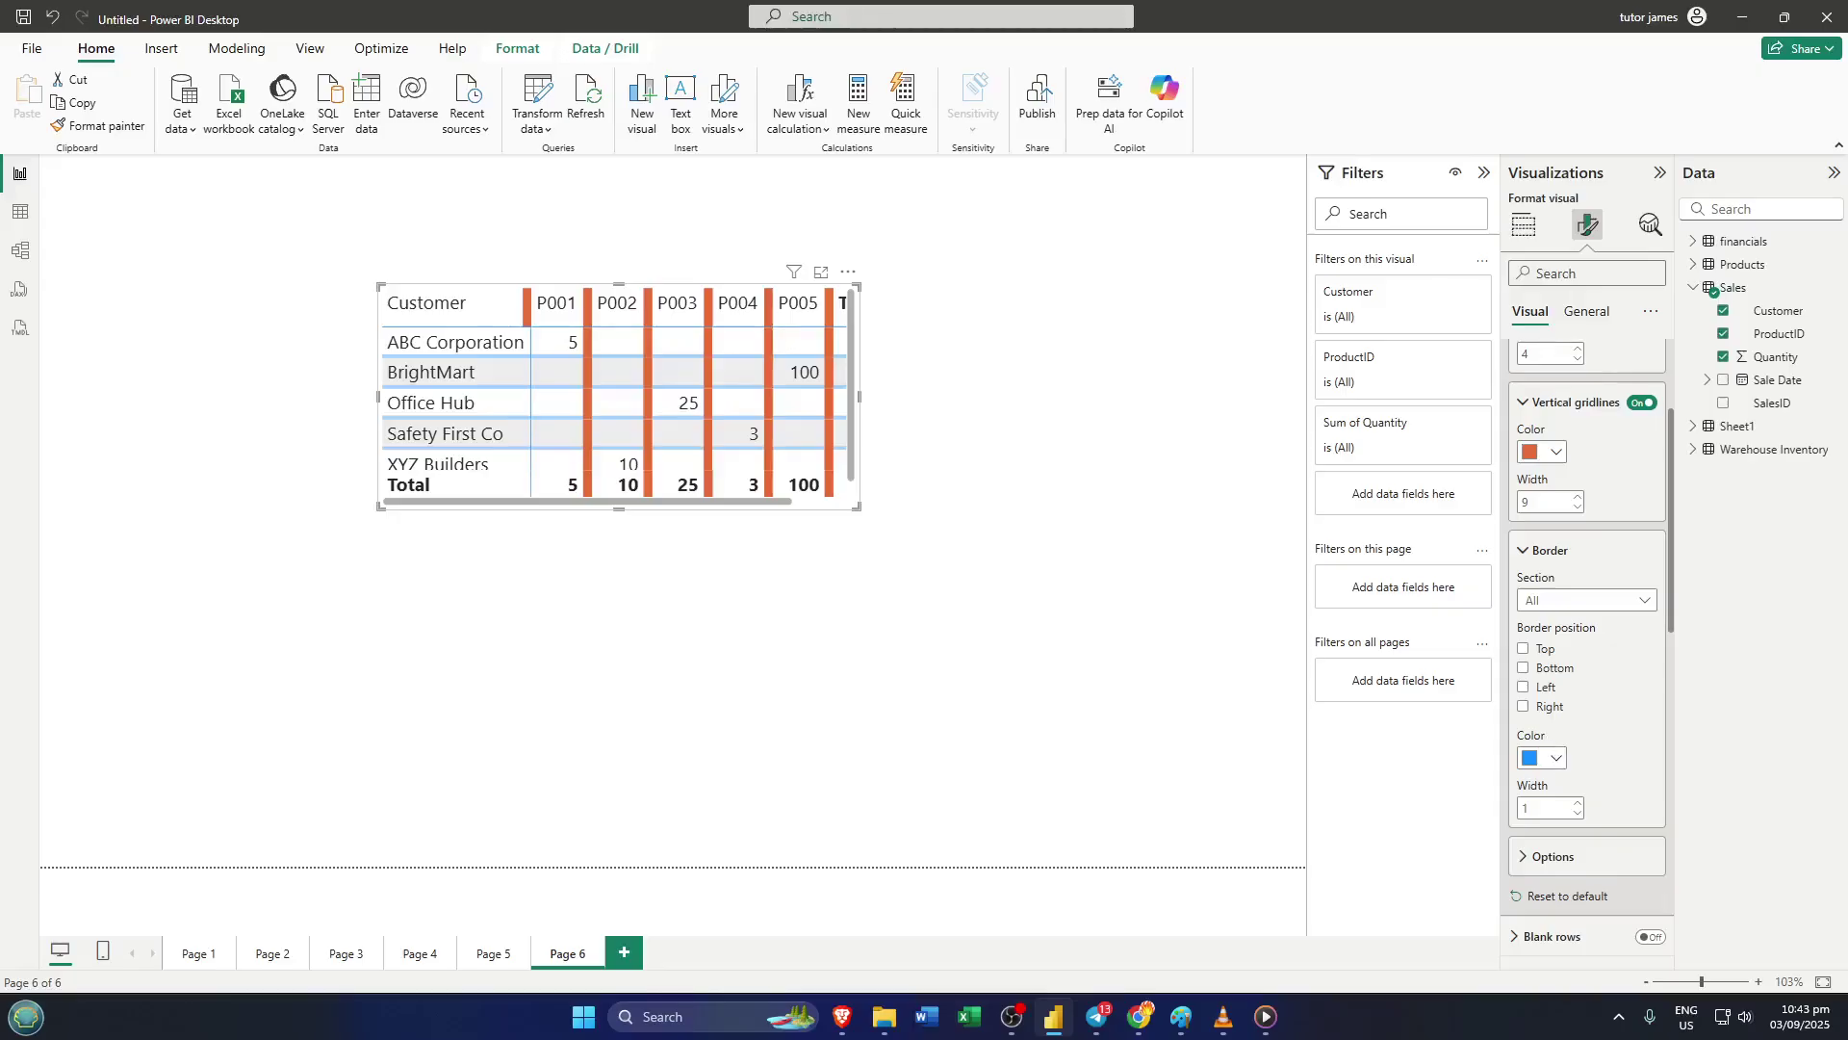
{"action": "left_click", "coordinate": [1524, 650]}
{"action": "left_click", "coordinate": [1524, 668]}
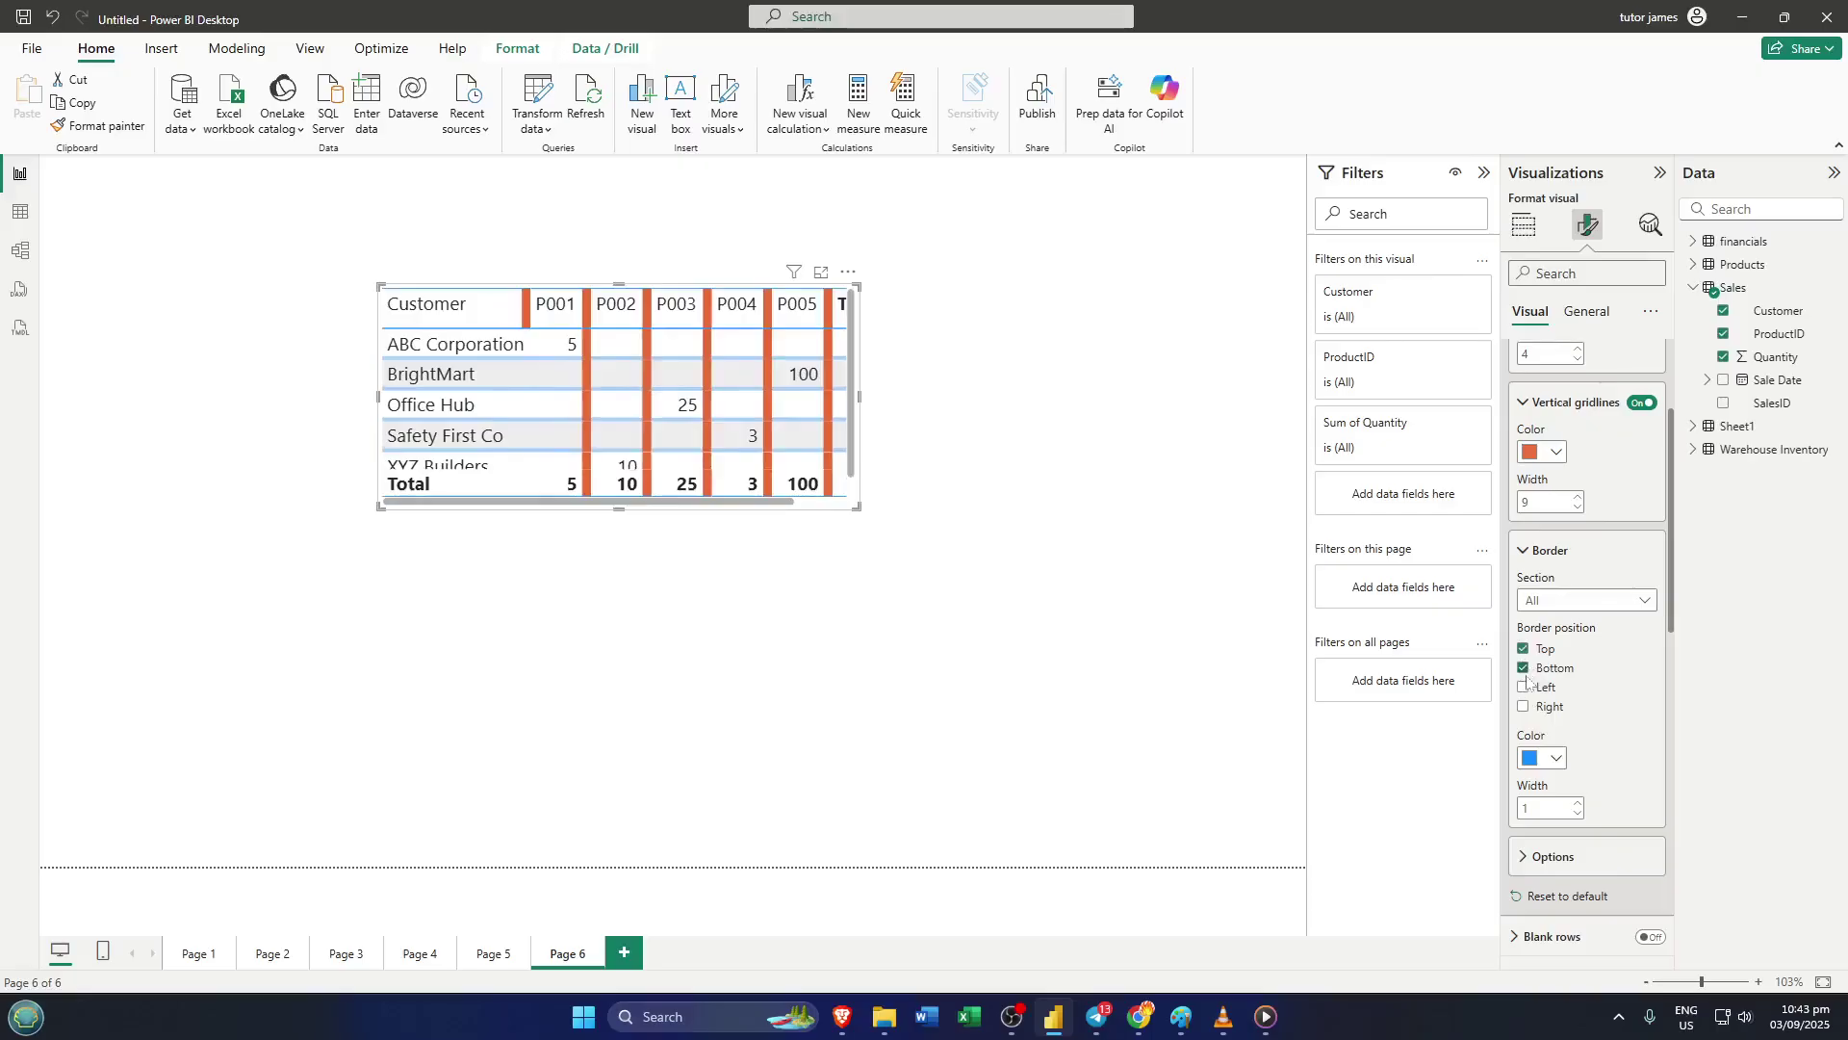
{"action": "left_click", "coordinate": [1524, 688]}
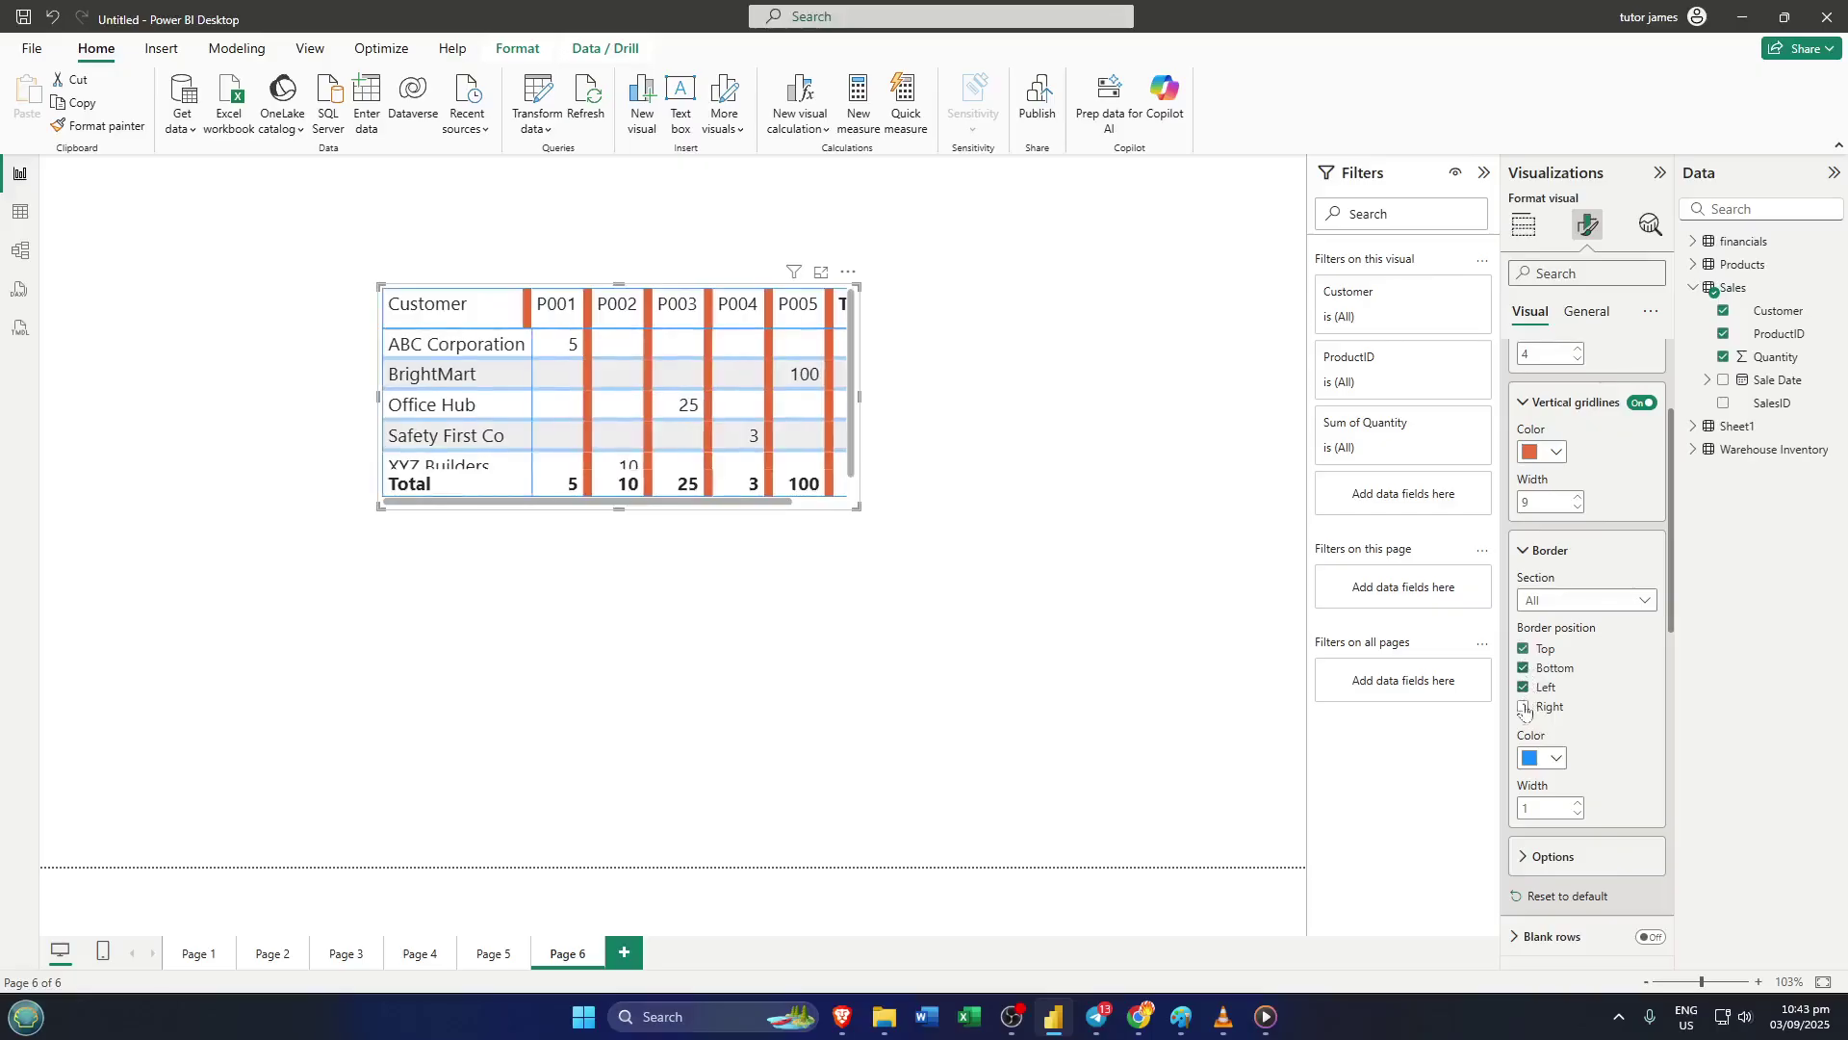
{"action": "left_click", "coordinate": [1524, 711]}
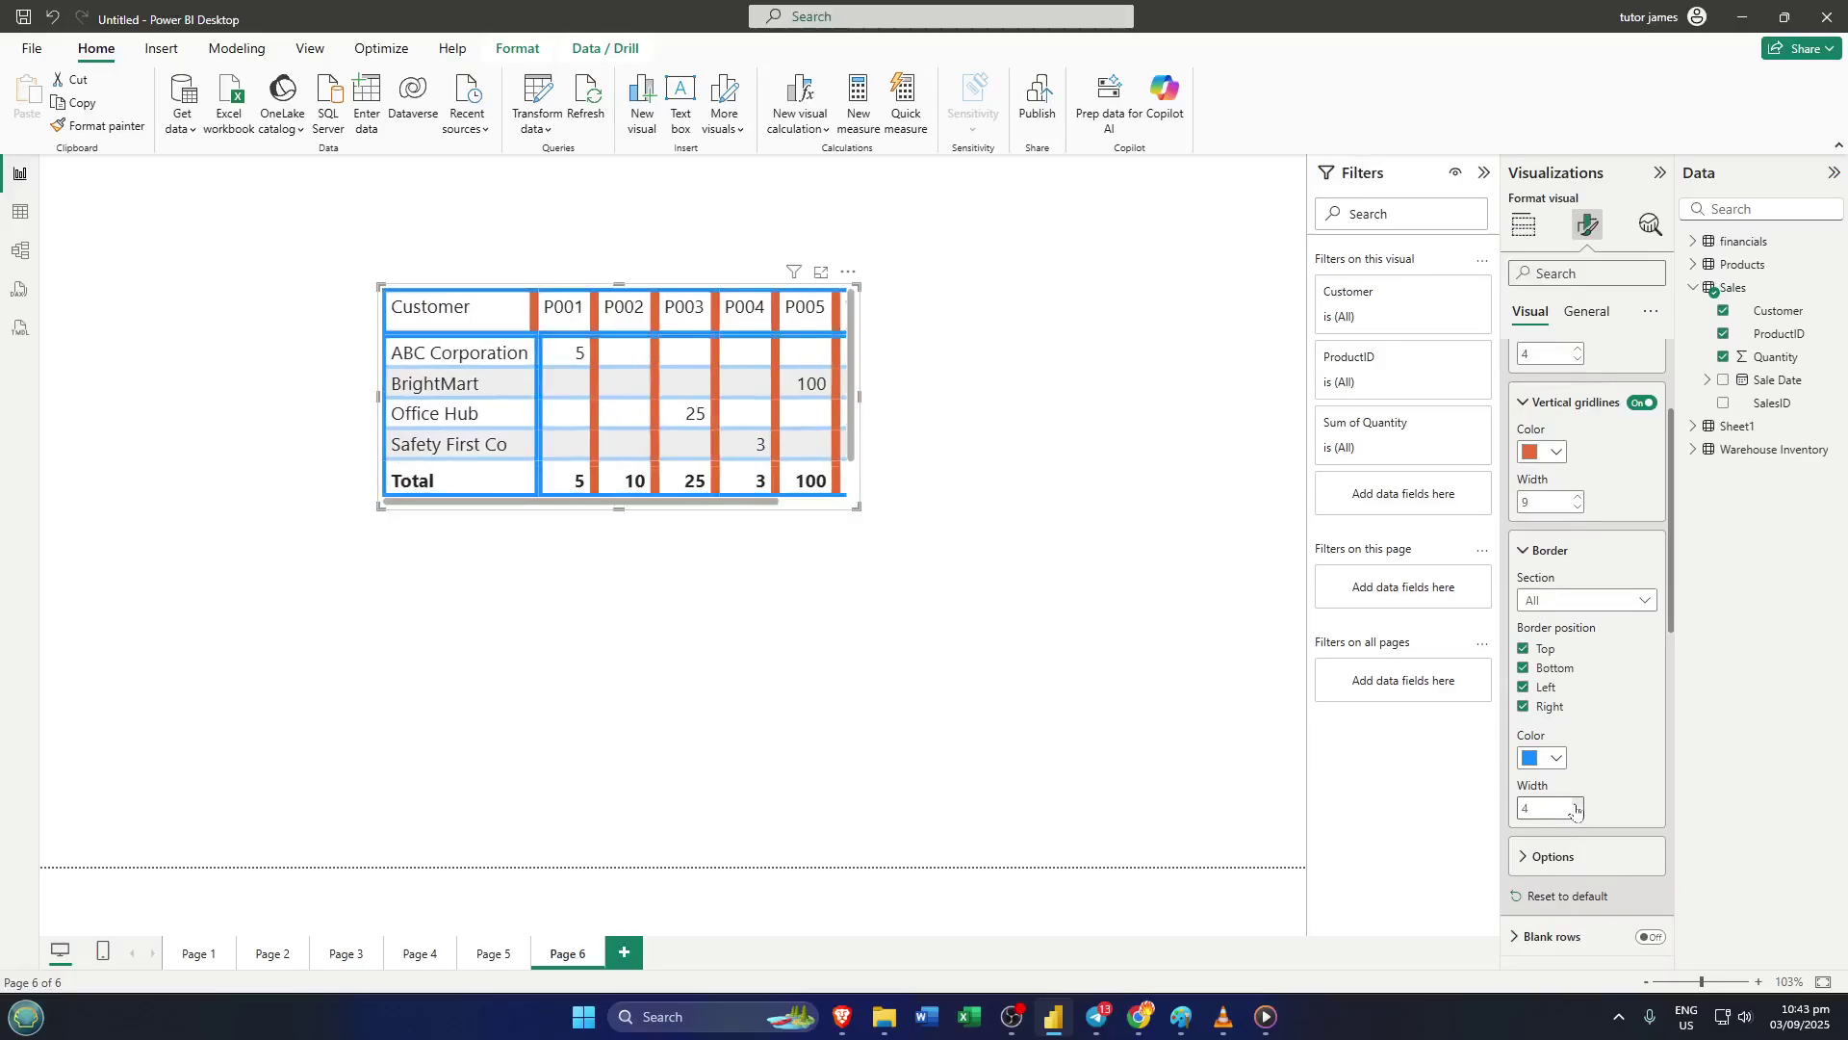
{"action": "double_click", "coordinate": [1574, 809]}
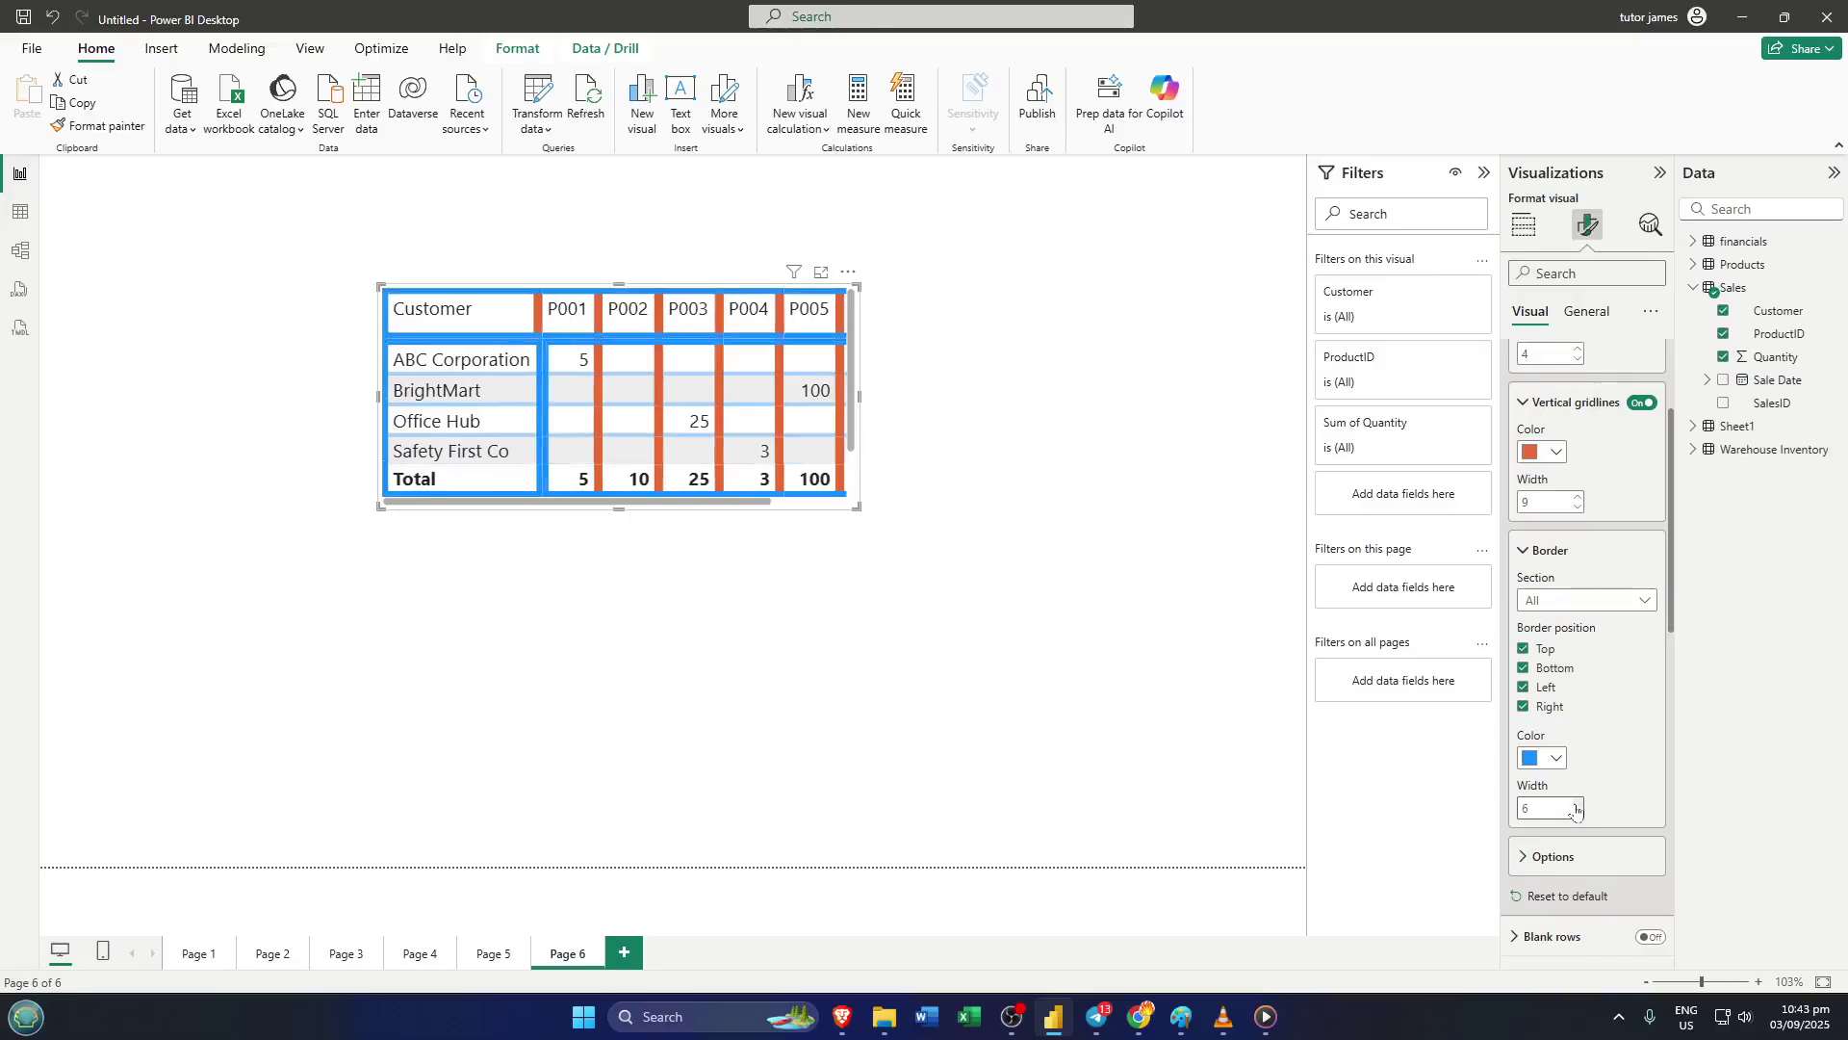
{"action": "left_click", "coordinate": [1577, 803]}
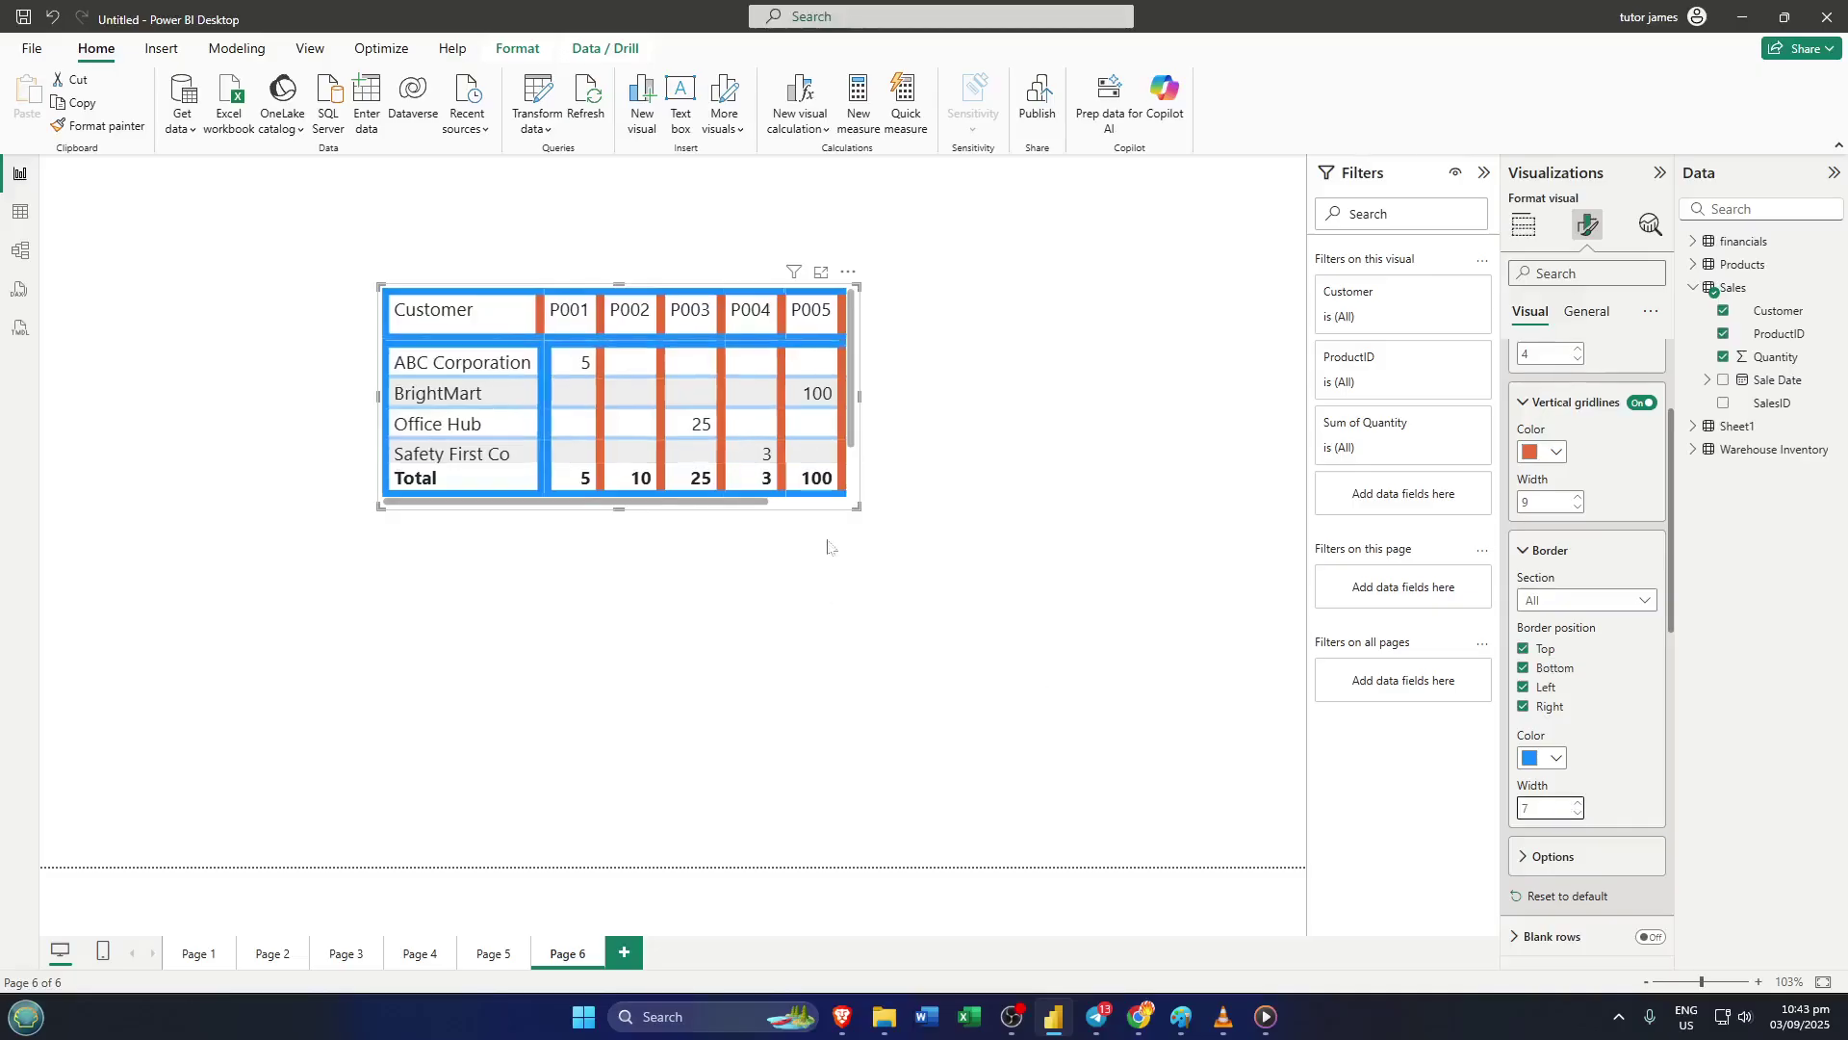
{"action": "left_click", "coordinate": [896, 531]}
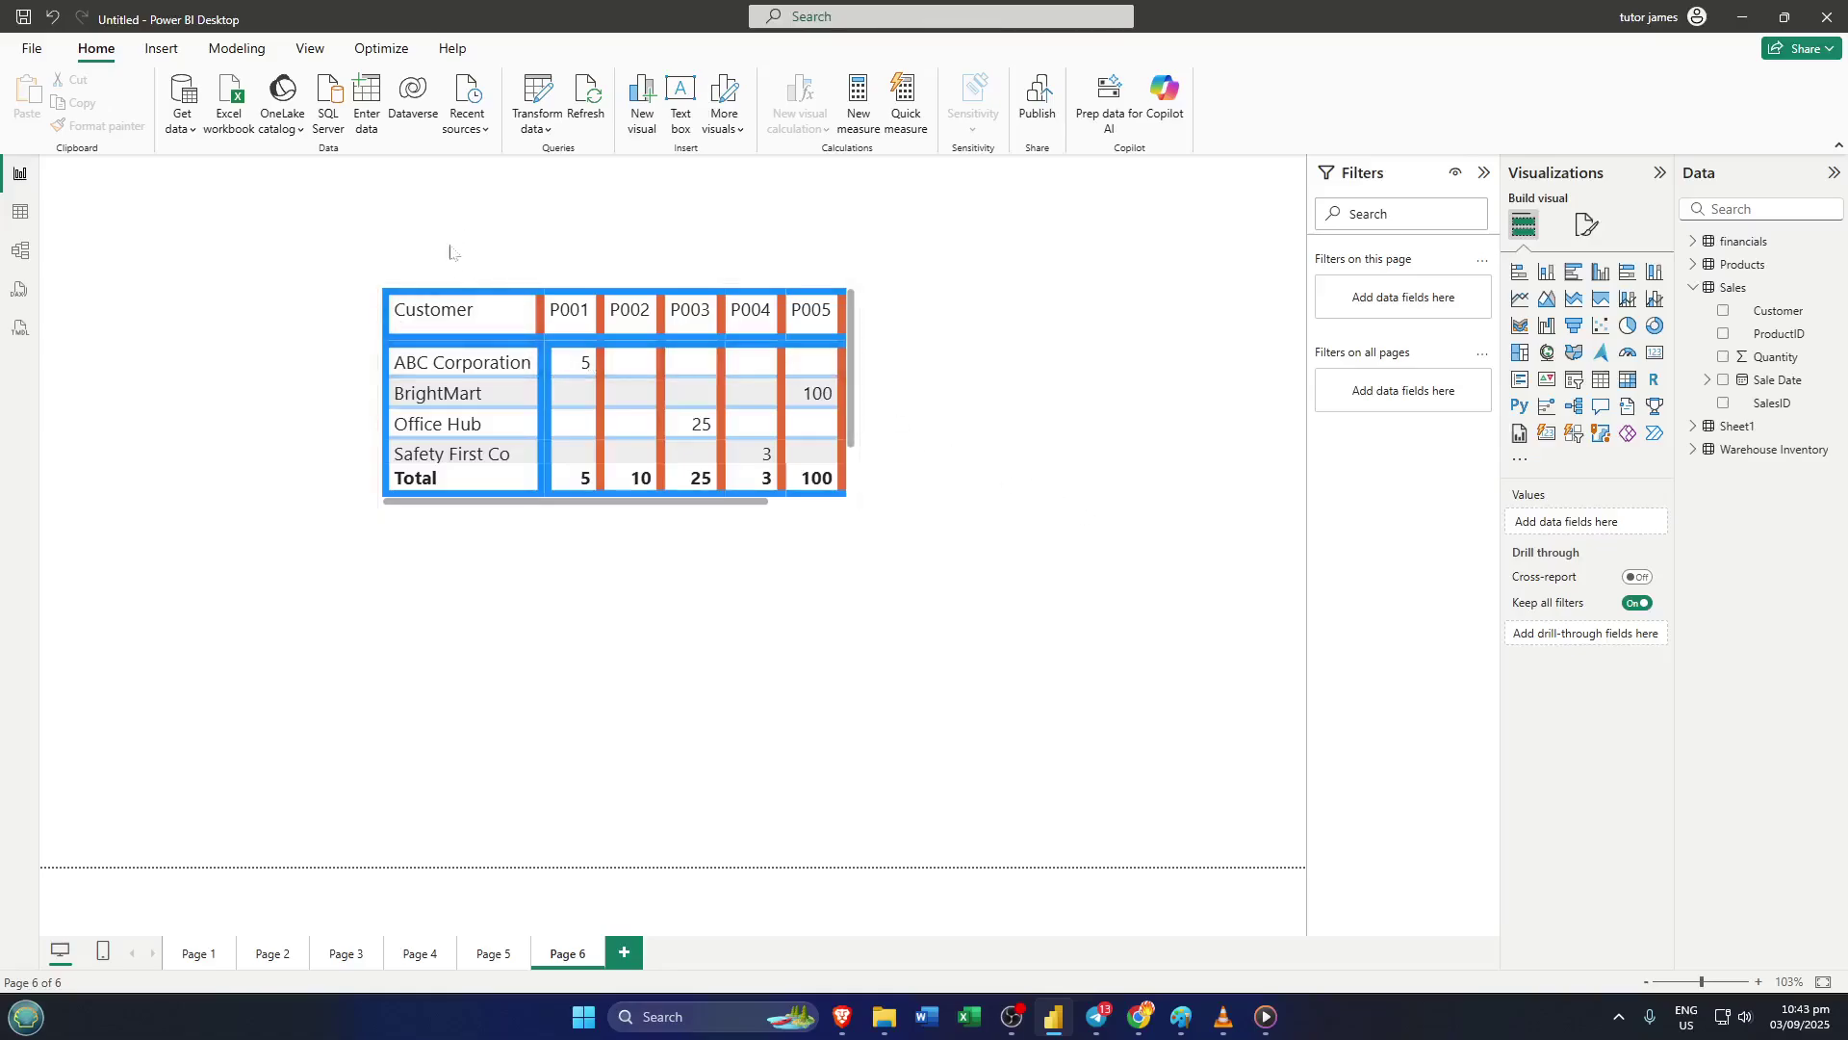
Drag the matrix up and to the left, briefly check its Row headers formatting, then deselect it
{"action": "left_click", "coordinate": [566, 376]}
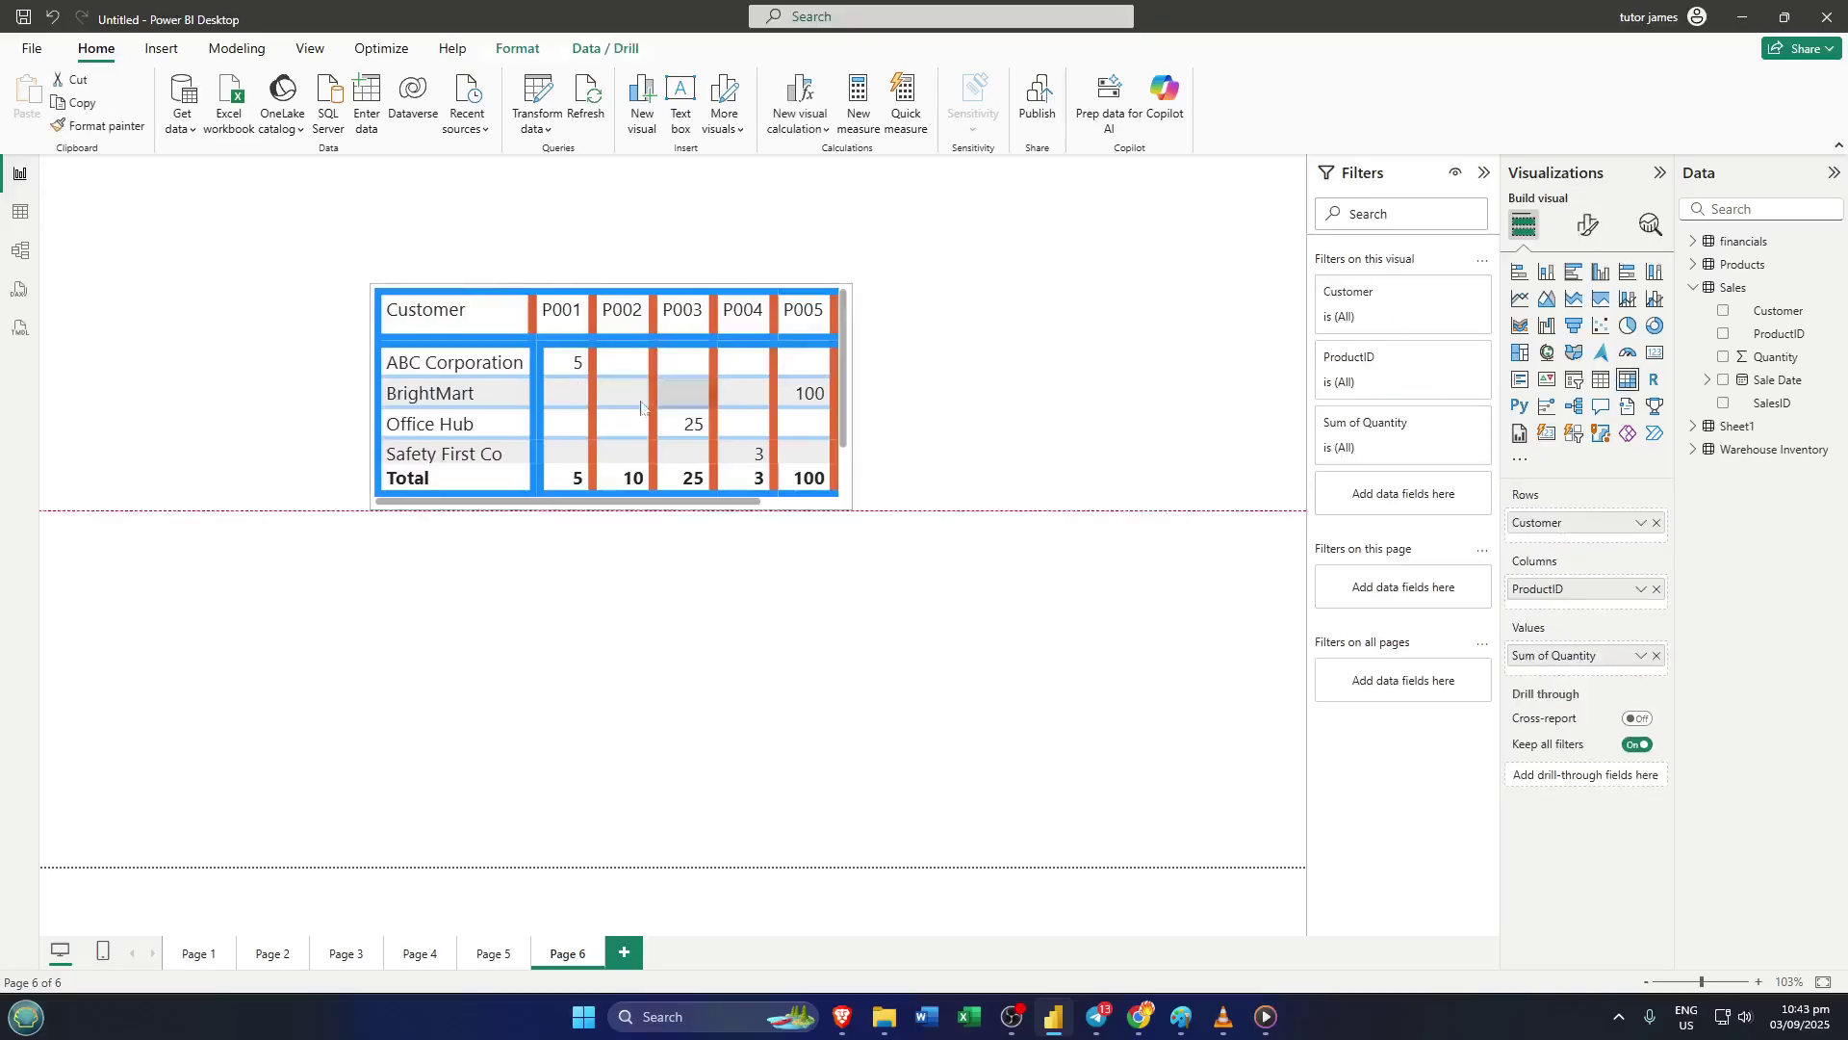
{"action": "left_click_drag", "start_coordinate": [566, 375], "coordinate": [462, 354]}
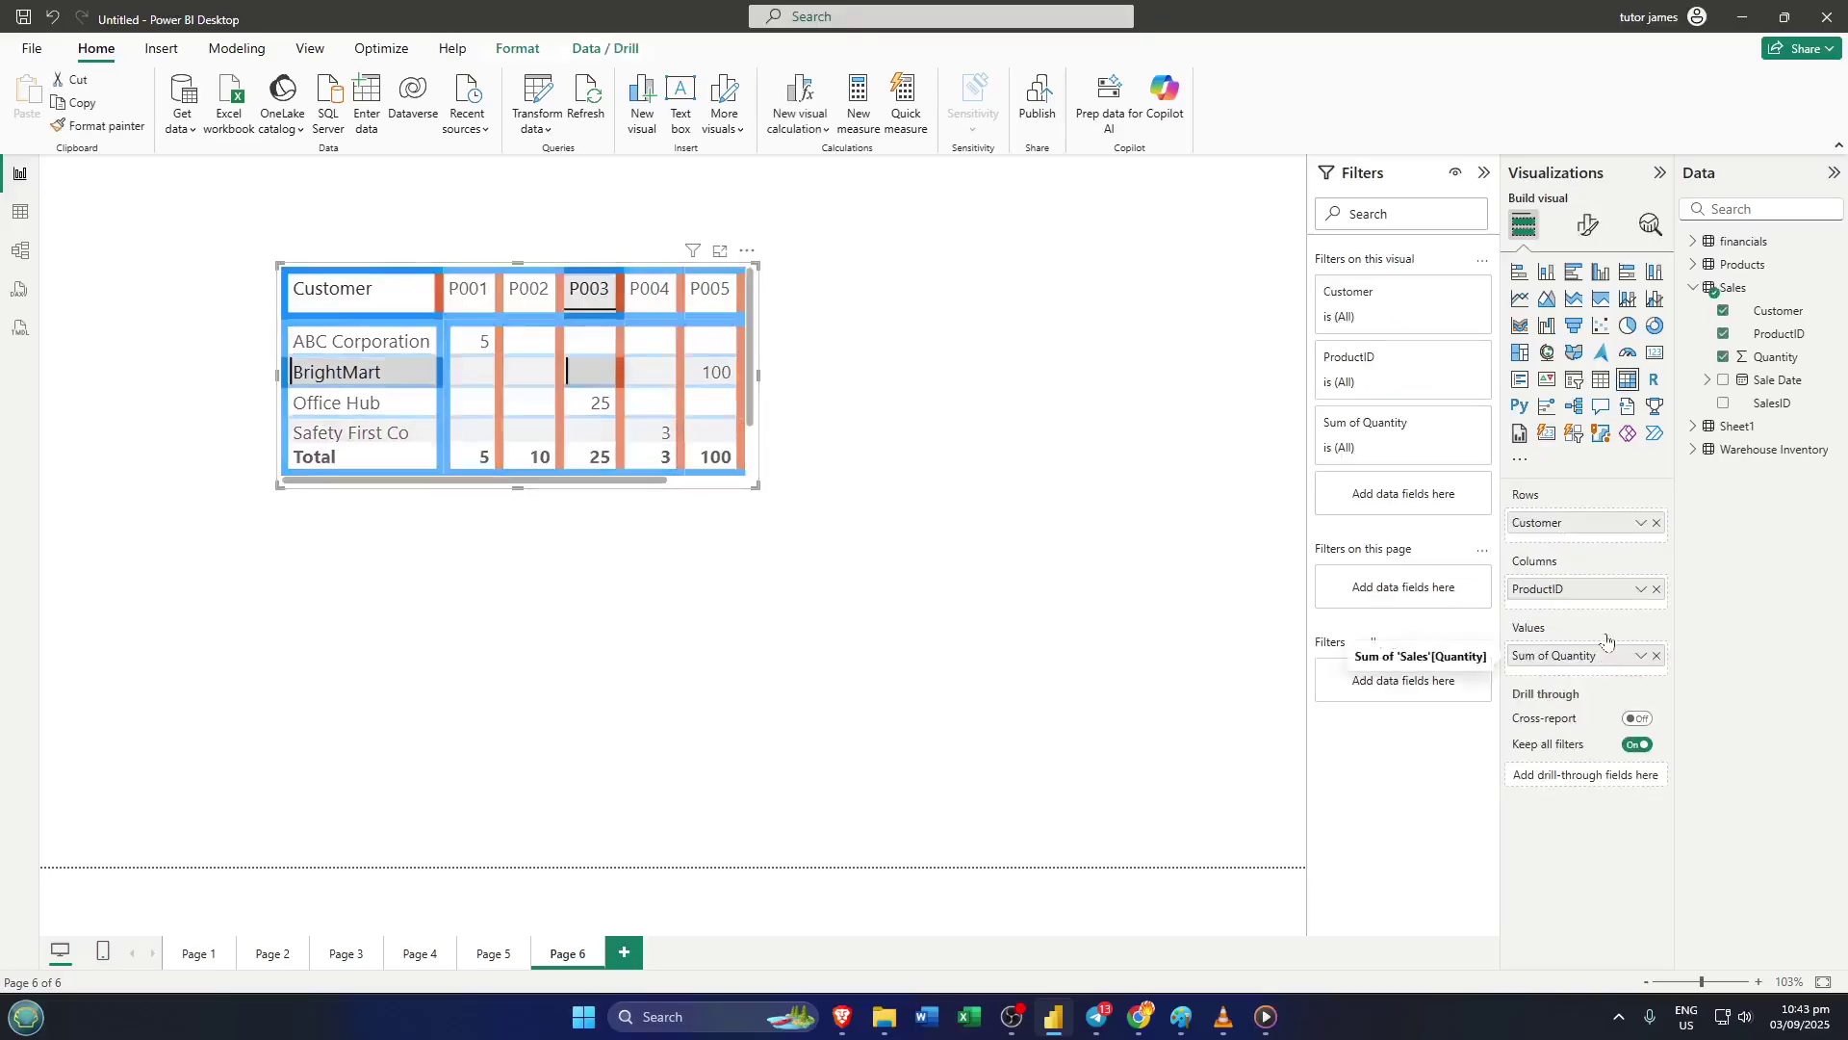
{"action": "left_click", "coordinate": [1588, 225]}
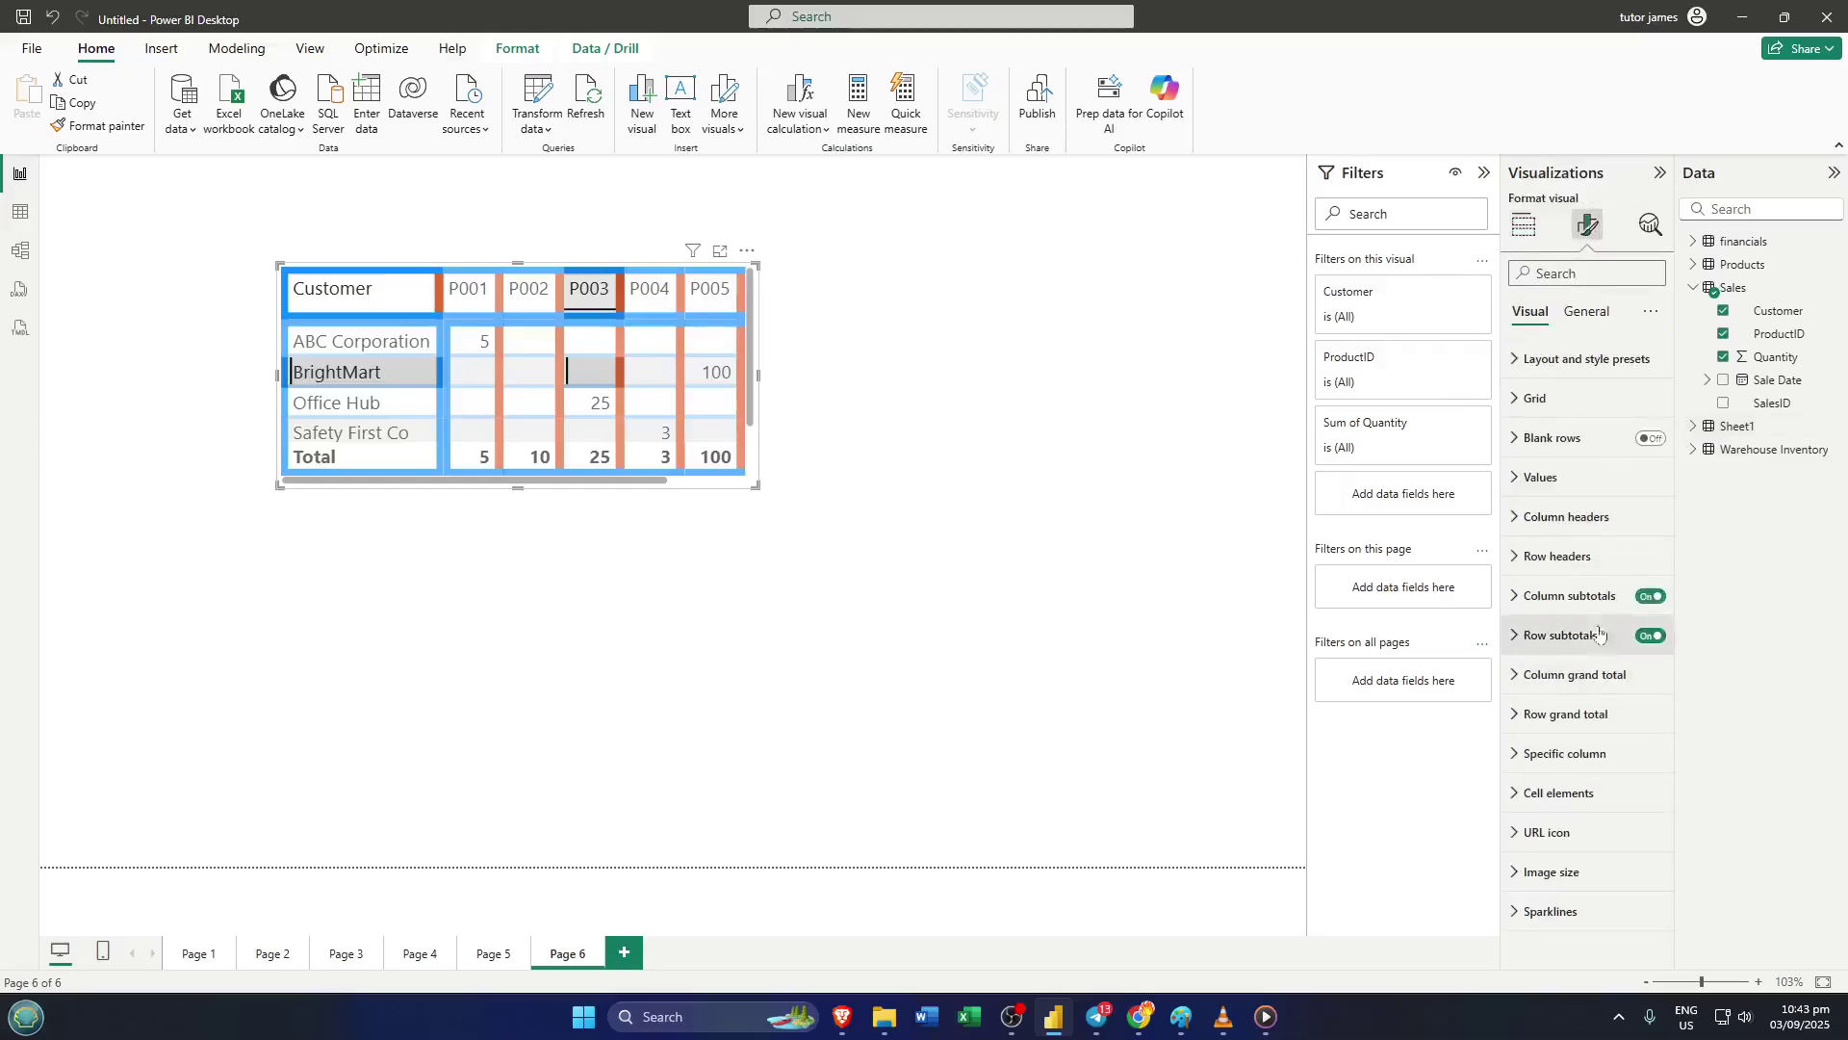
{"action": "left_click", "coordinate": [1586, 555]}
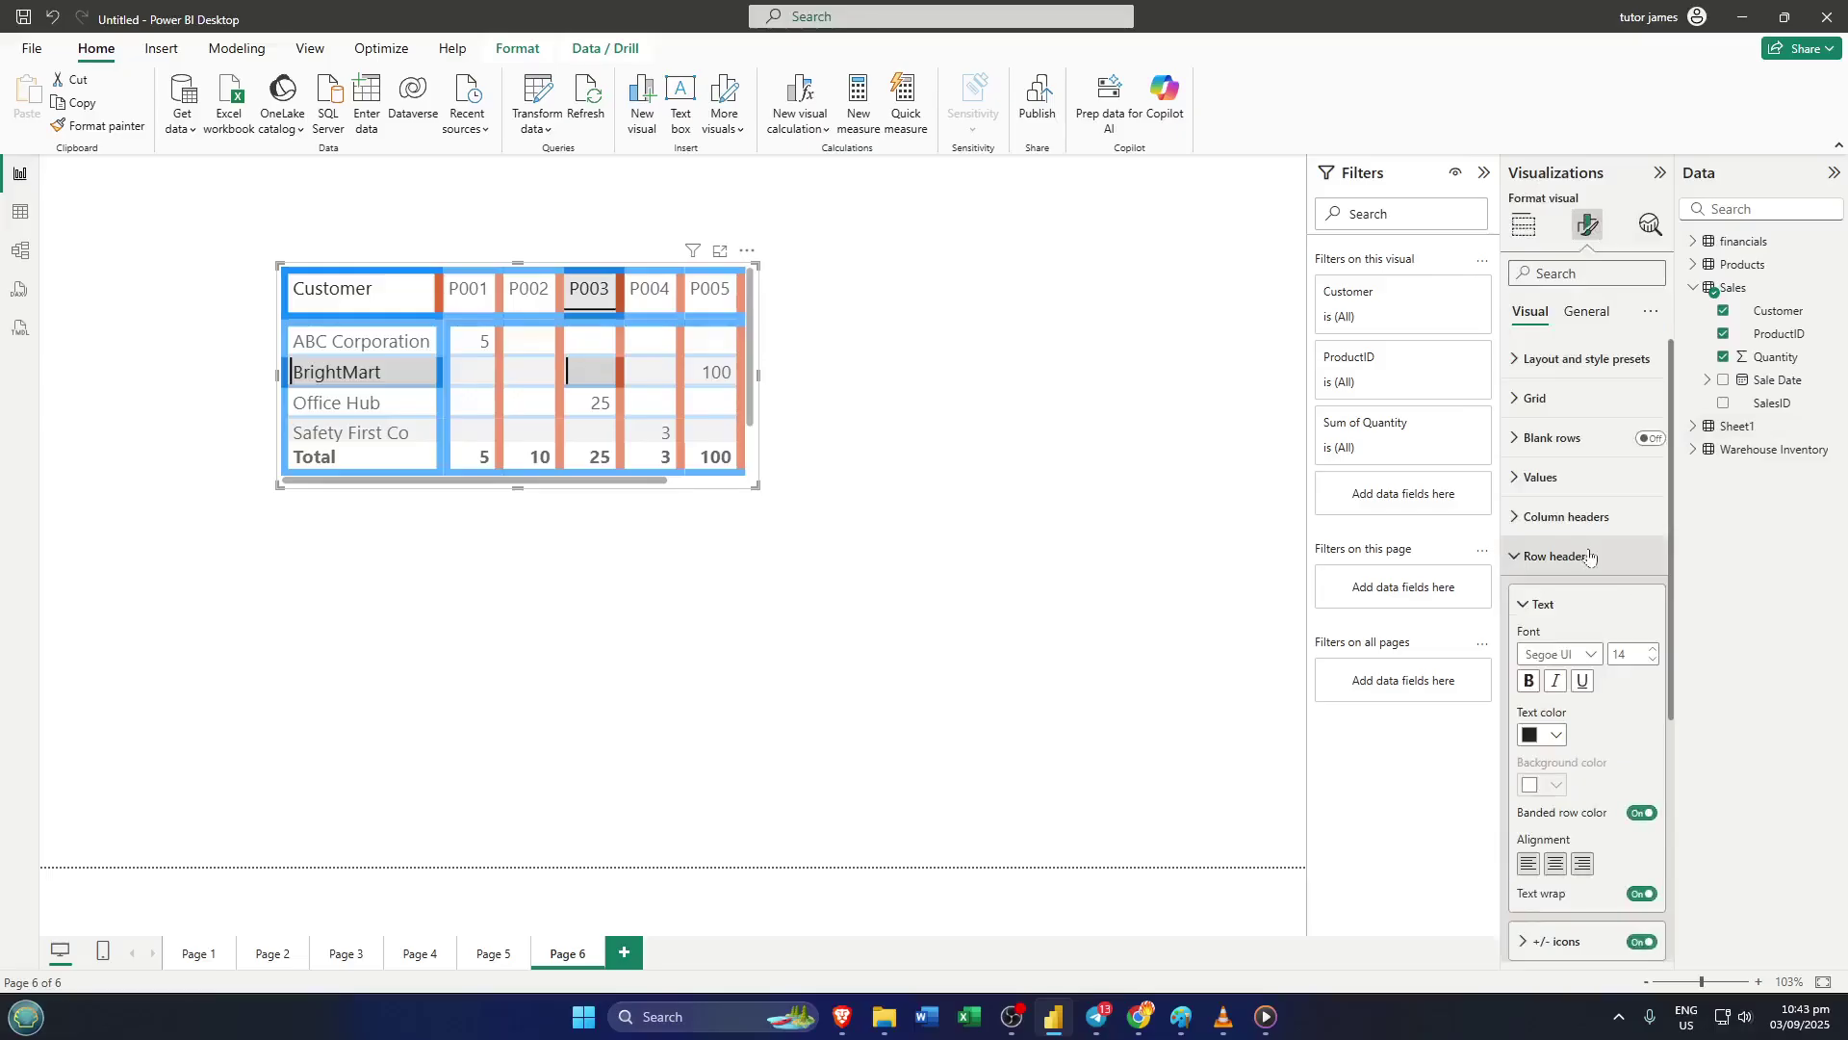
{"action": "left_click", "coordinate": [1588, 555]}
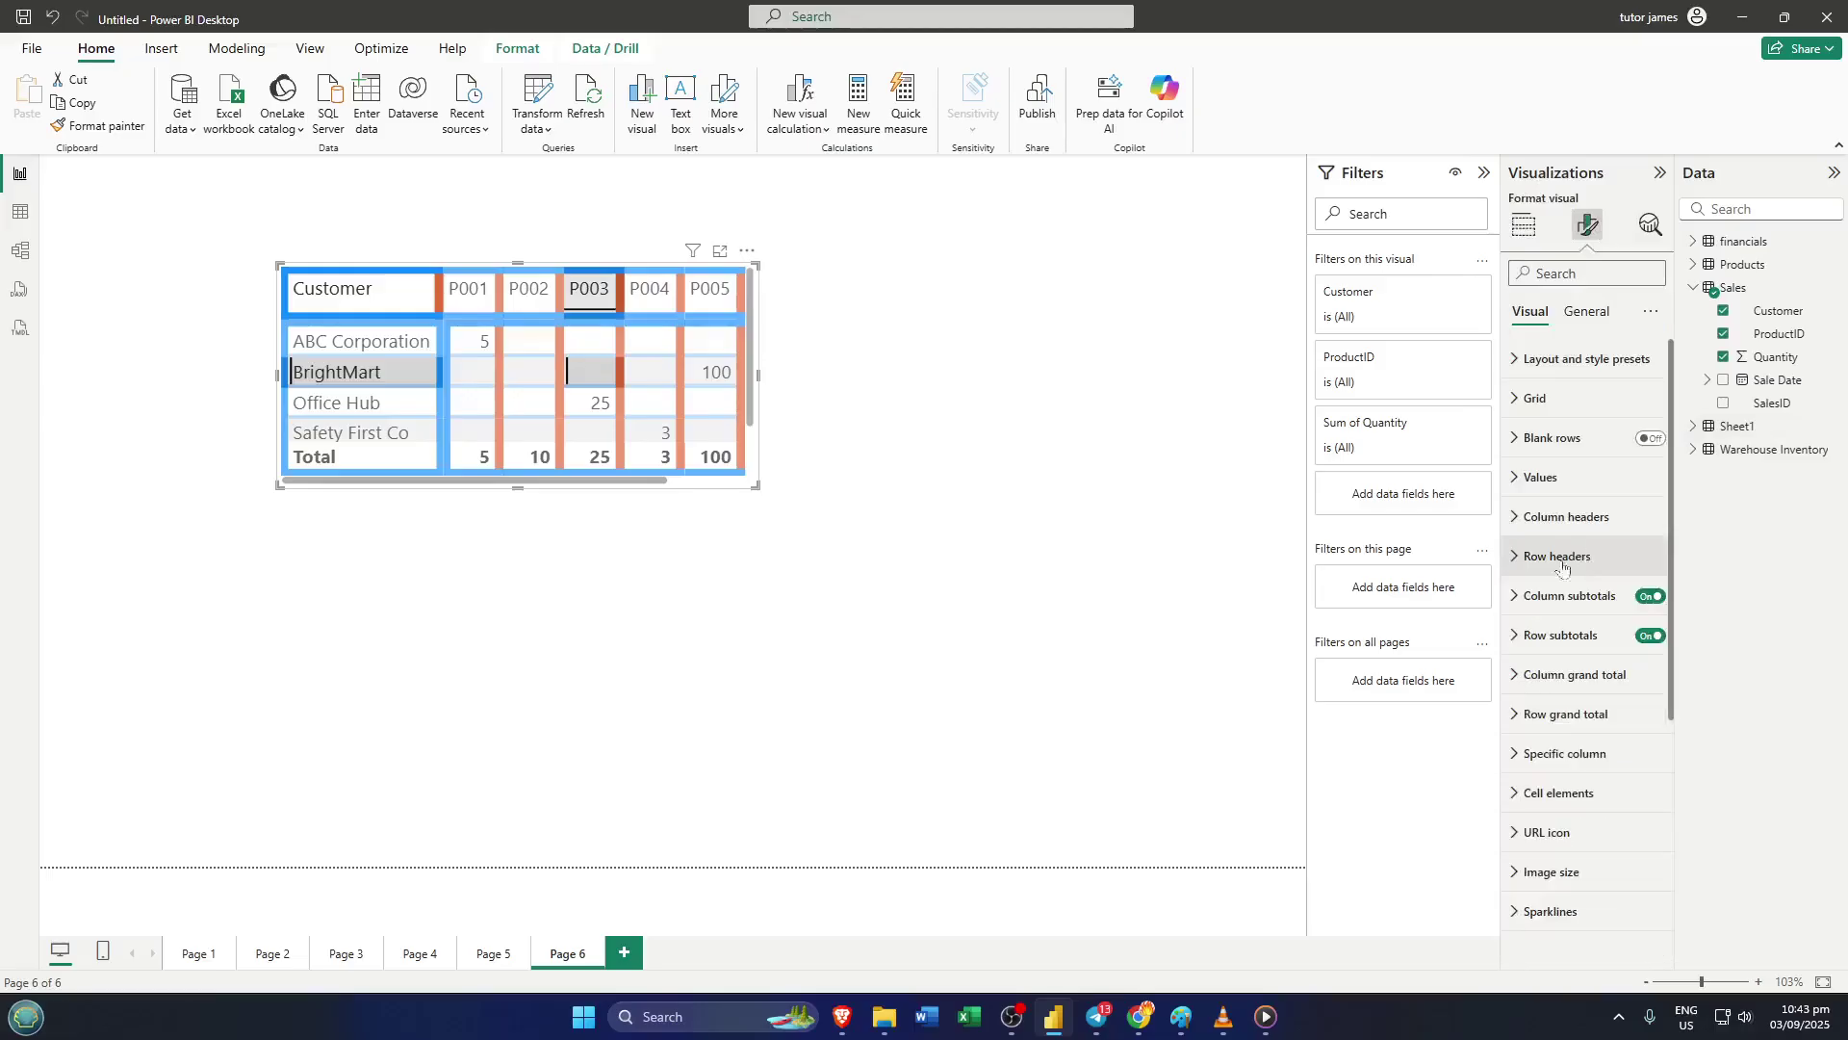
{"action": "left_click", "coordinate": [860, 475]}
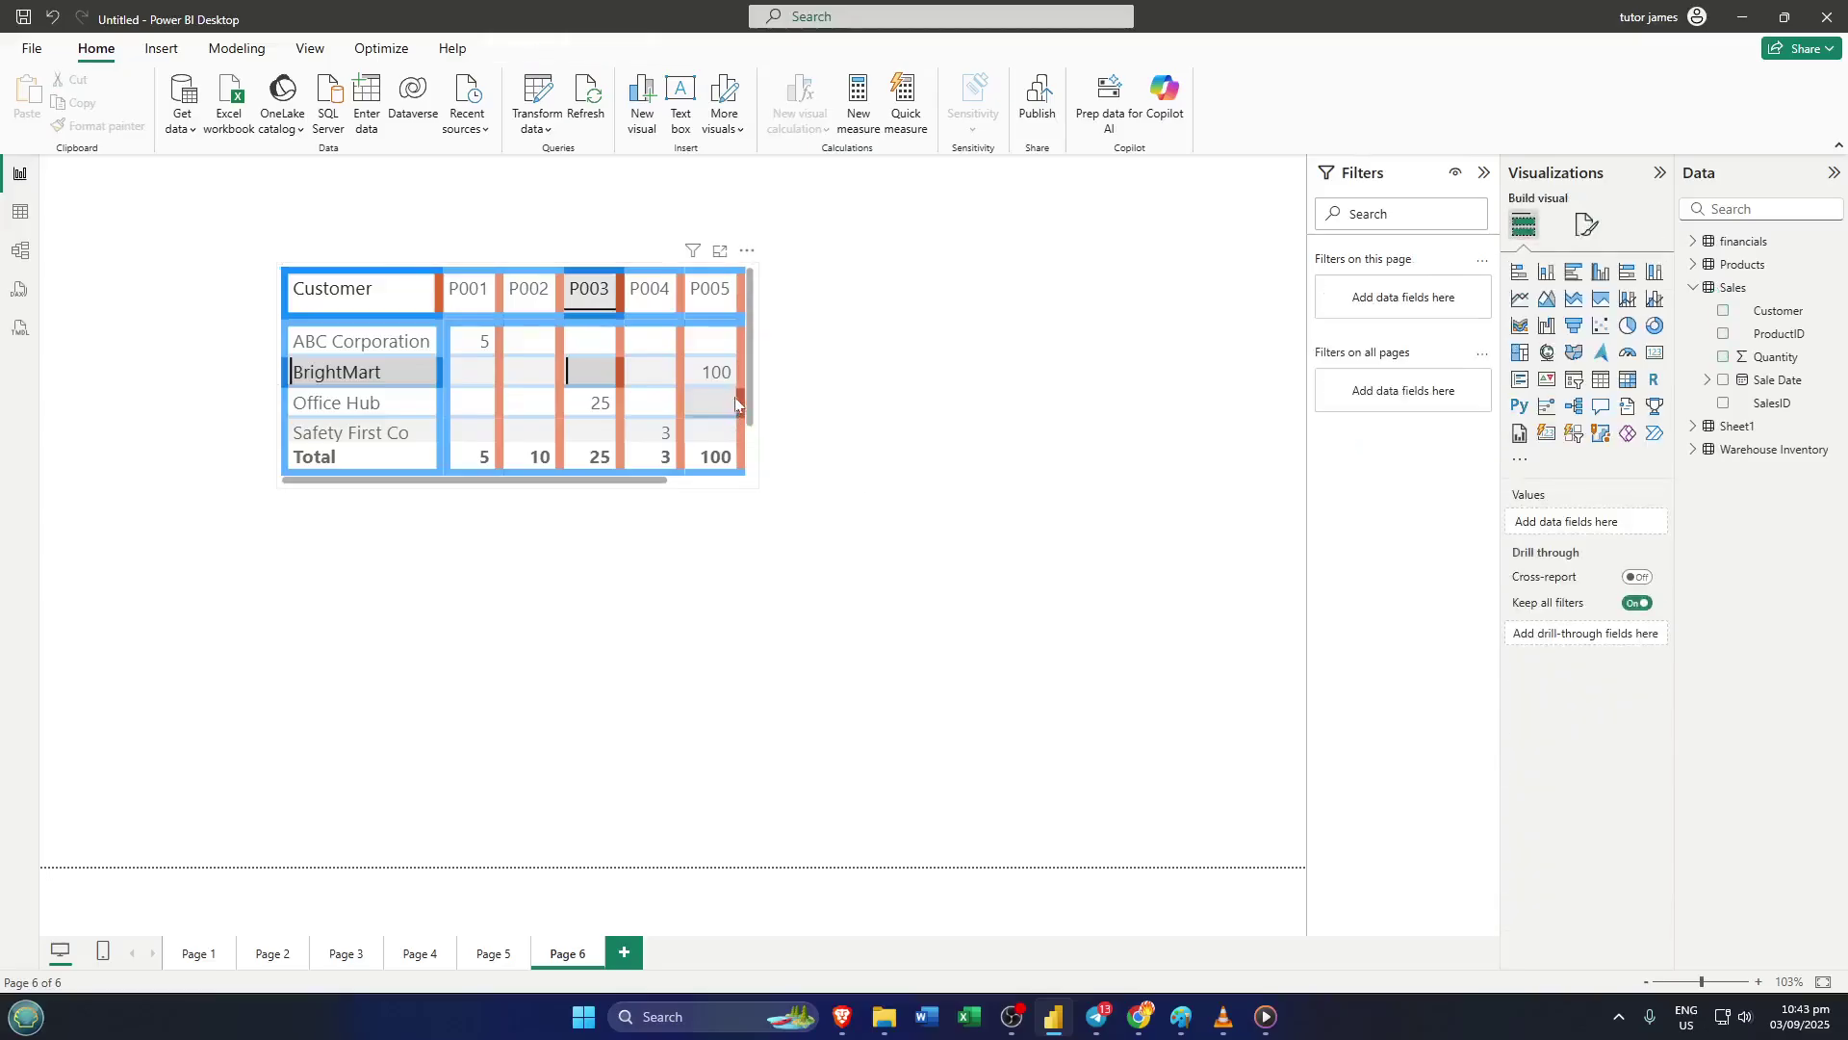
{"action": "left_click_drag", "start_coordinate": [749, 403], "coordinate": [744, 453]}
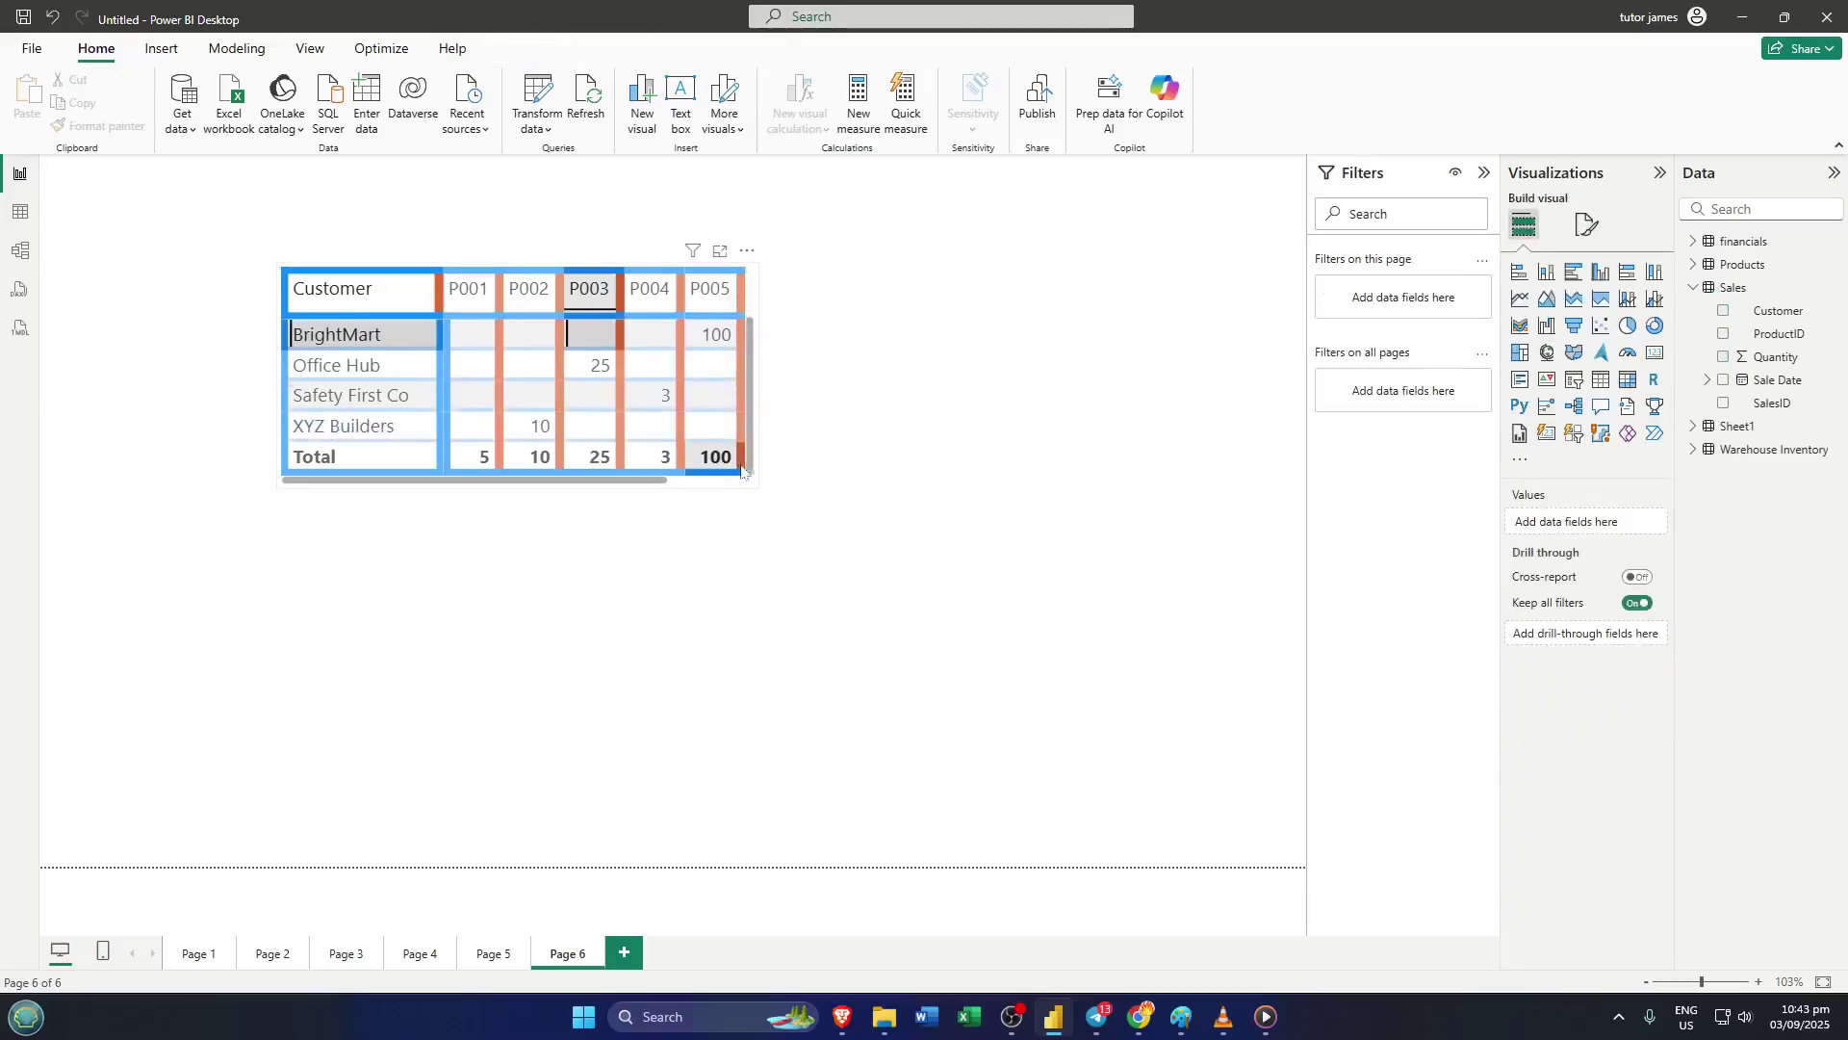